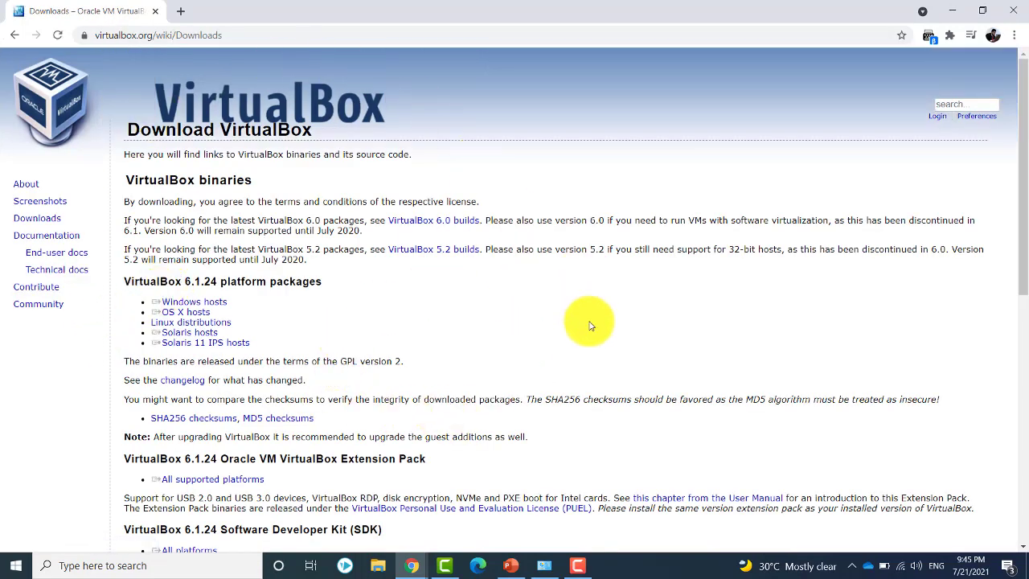
Download the VirtualBox 6.1.24 installer for Windows hosts and save it as VirtualBox-6.1.24-145767-Win in the Simu5g folder
{"action": "left_click", "coordinate": [195, 304]}
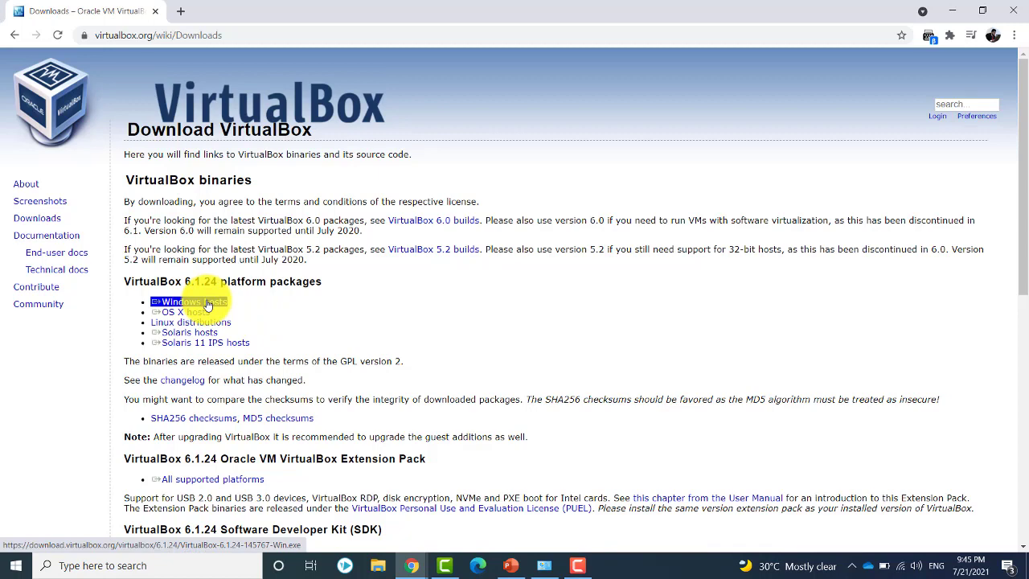
{"action": "left_click", "coordinate": [207, 304]}
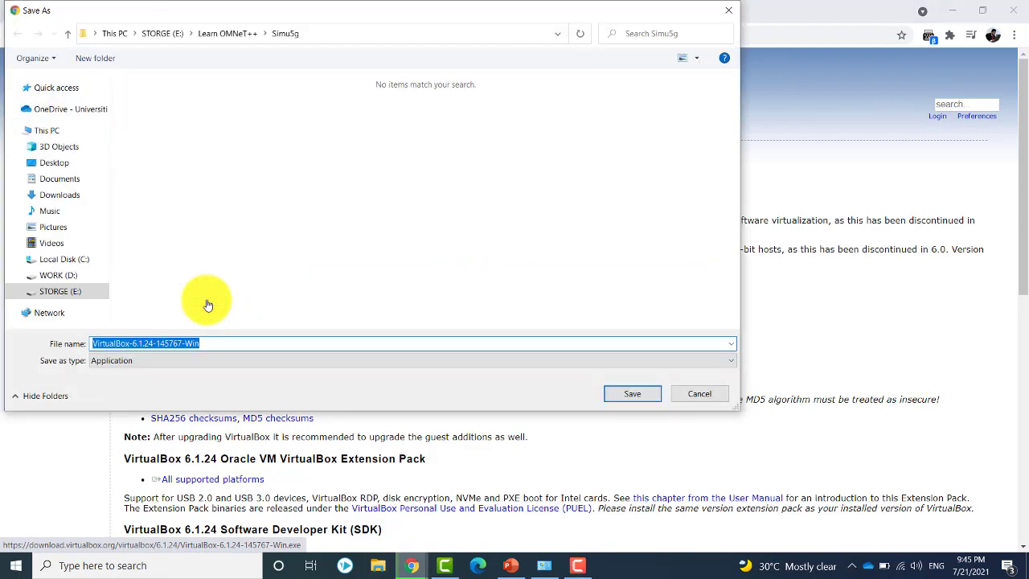
{"action": "left_click", "coordinate": [632, 394]}
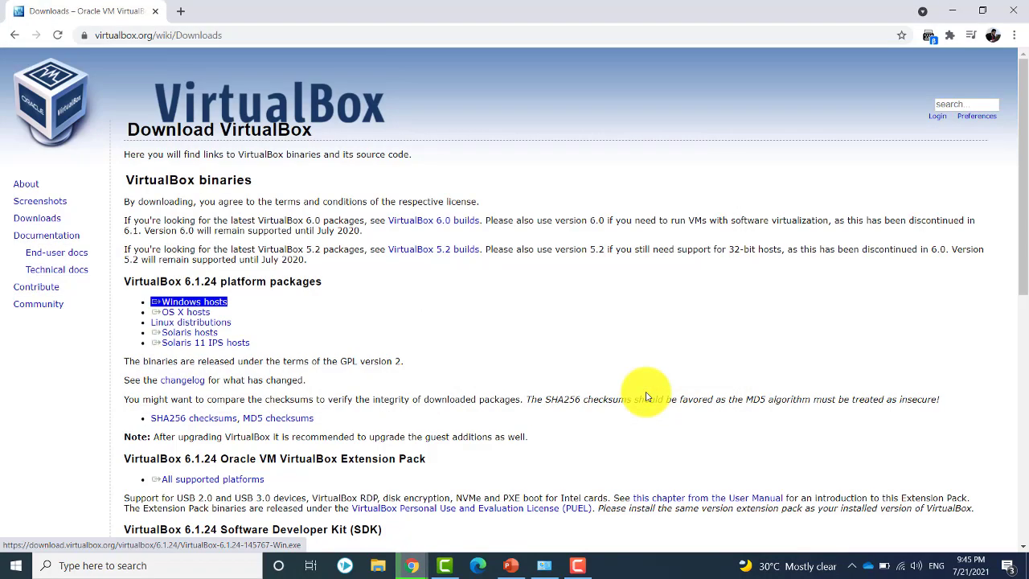
{"action": "left_click", "coordinate": [634, 473]}
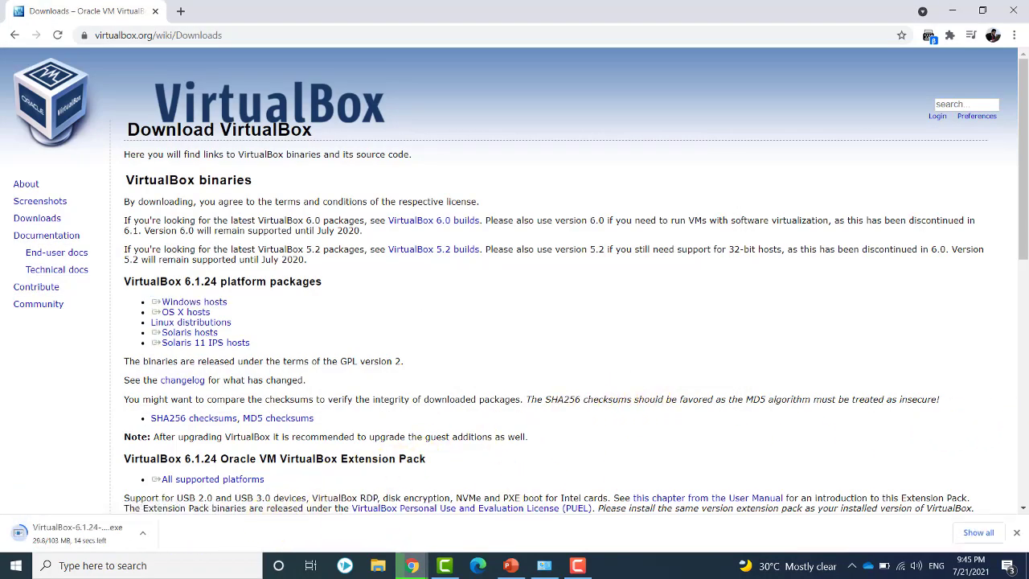
Run the downloaded installer, install VirtualBox 6.1.24 with the default features and location, and start it on finishing
{"action": "left_click", "coordinate": [90, 545]}
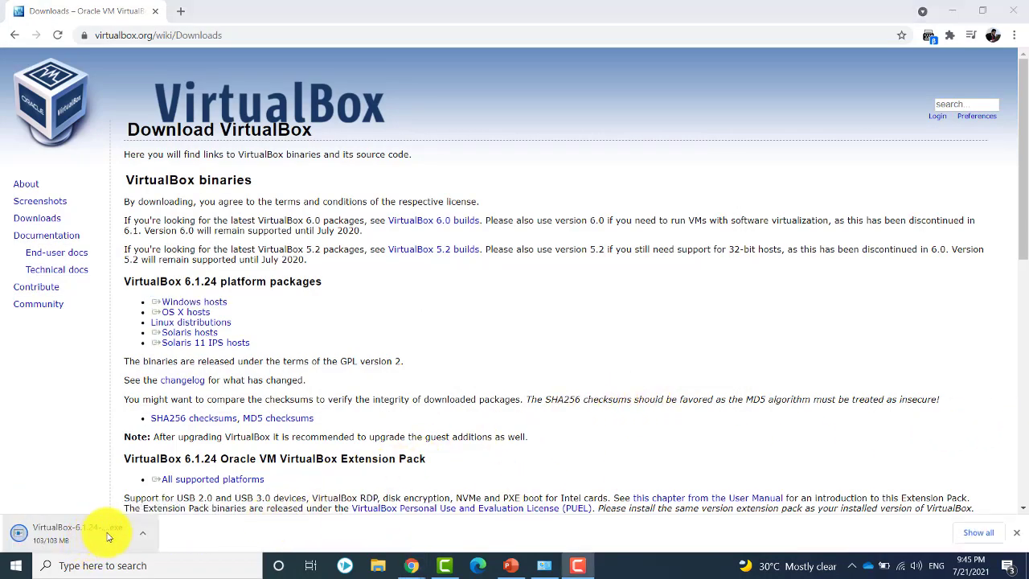
{"action": "left_click", "coordinate": [87, 547]}
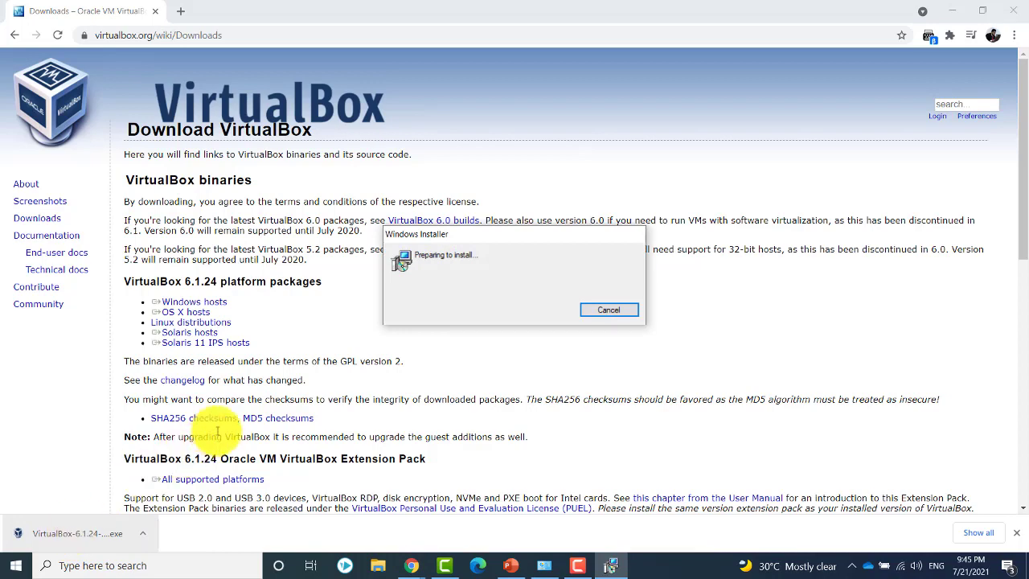
{"action": "left_click", "coordinate": [587, 386]}
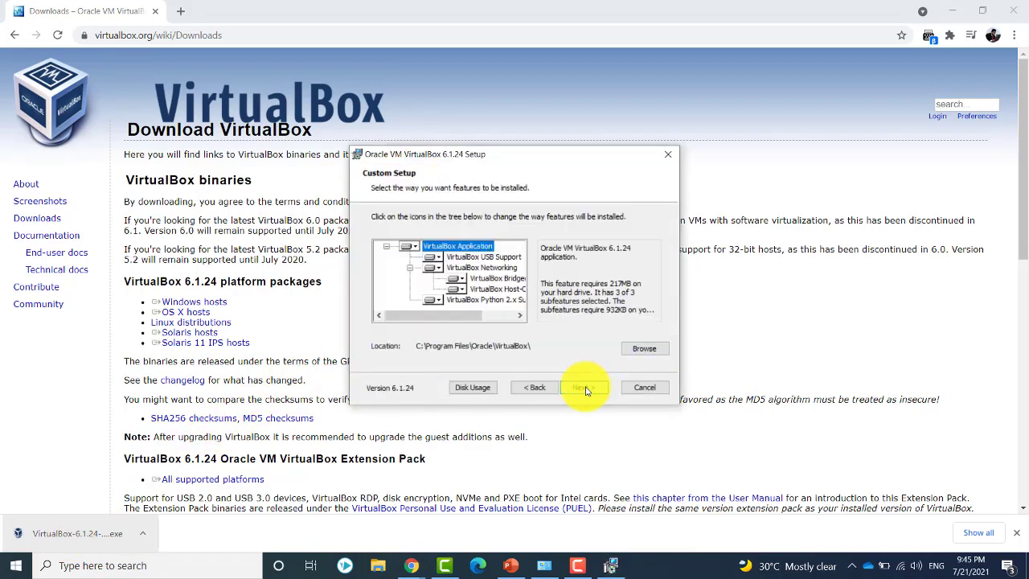
{"action": "left_click", "coordinate": [587, 389]}
{"action": "left_click", "coordinate": [586, 389]}
{"action": "left_click", "coordinate": [586, 389]}
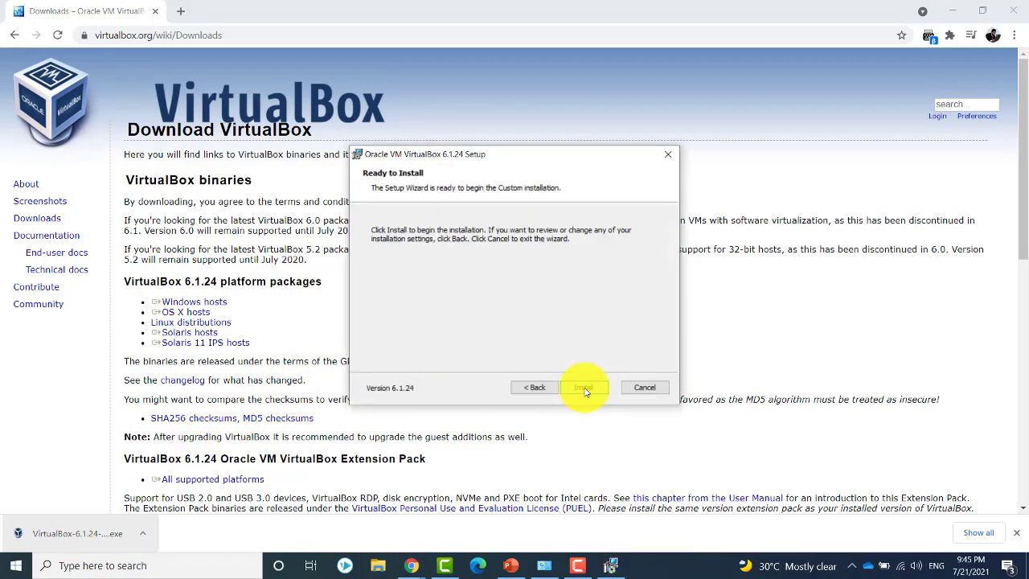
{"action": "left_click", "coordinate": [586, 390]}
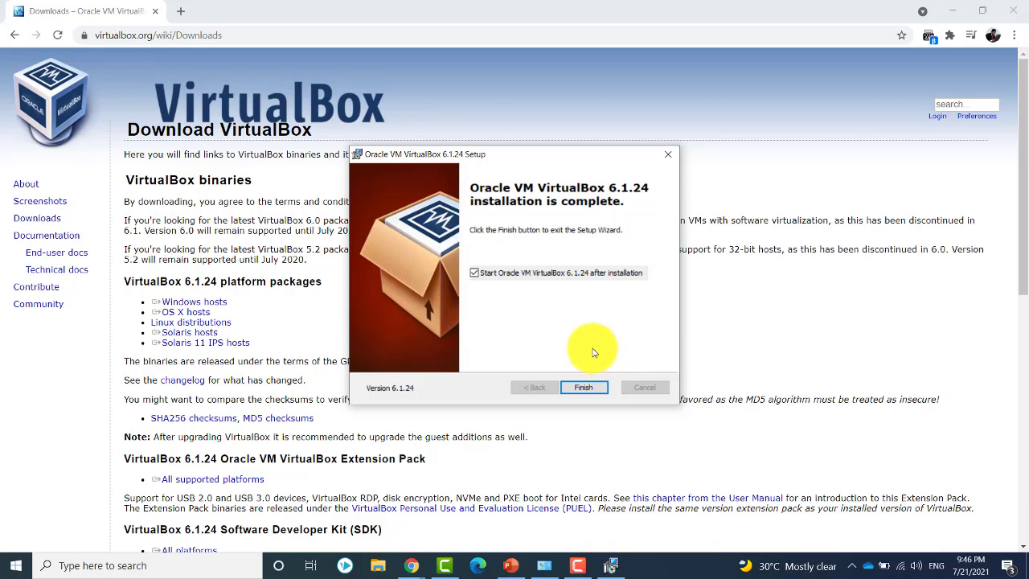
{"action": "left_click", "coordinate": [591, 391]}
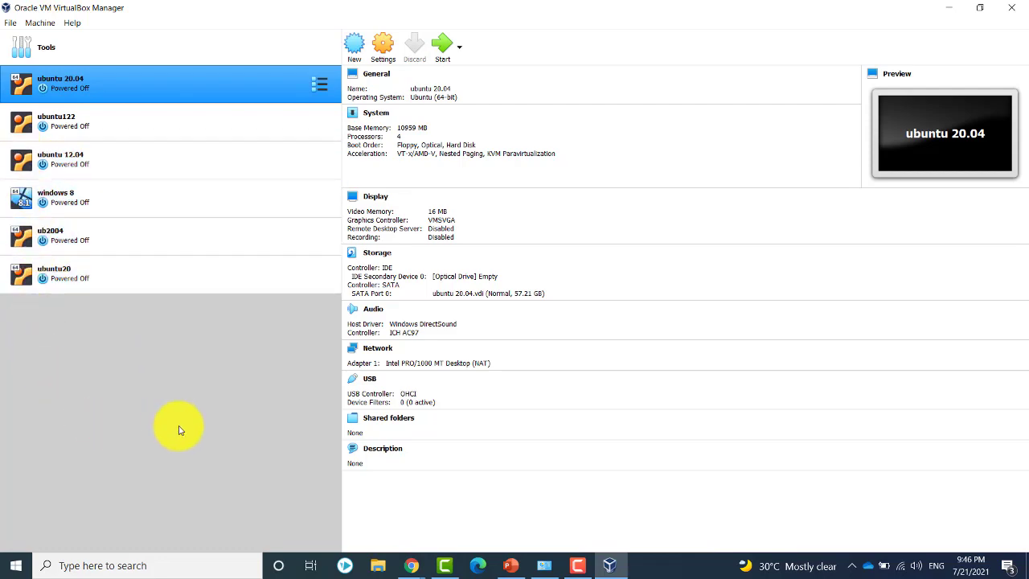
Switch to Chrome and search Google for "veins omnet++" in a new tab
{"action": "left_click", "coordinate": [410, 565]}
{"action": "left_click", "coordinate": [180, 13]}
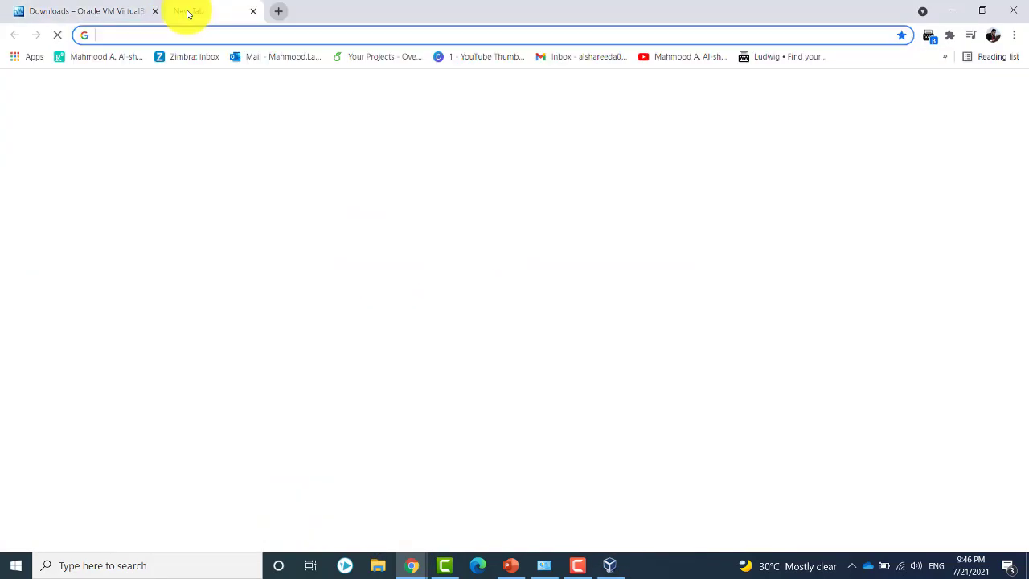
{"action": "type", "text": "google.com"}
{"action": "key", "text": "Return"}
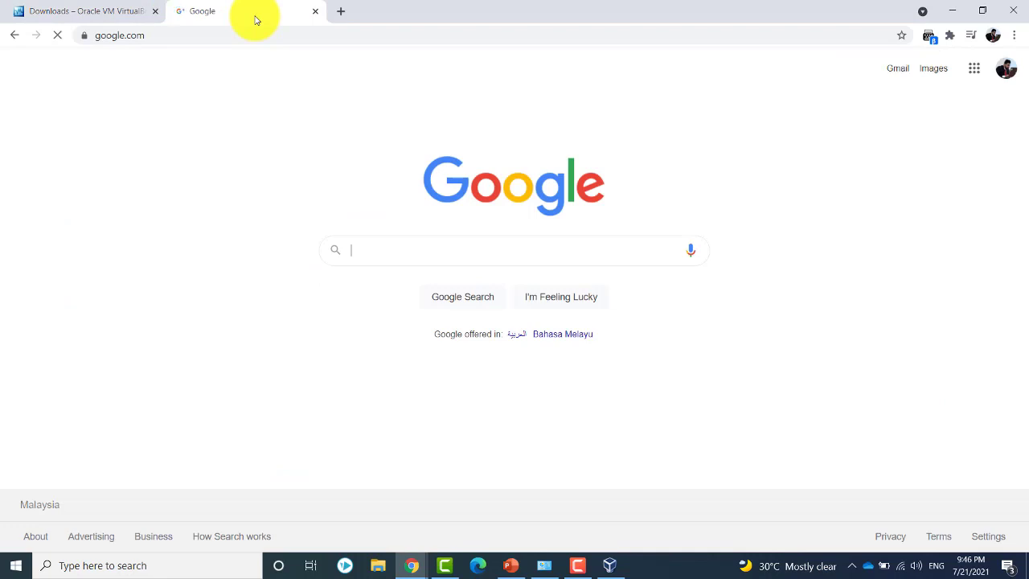
{"action": "type", "text": "veins"}
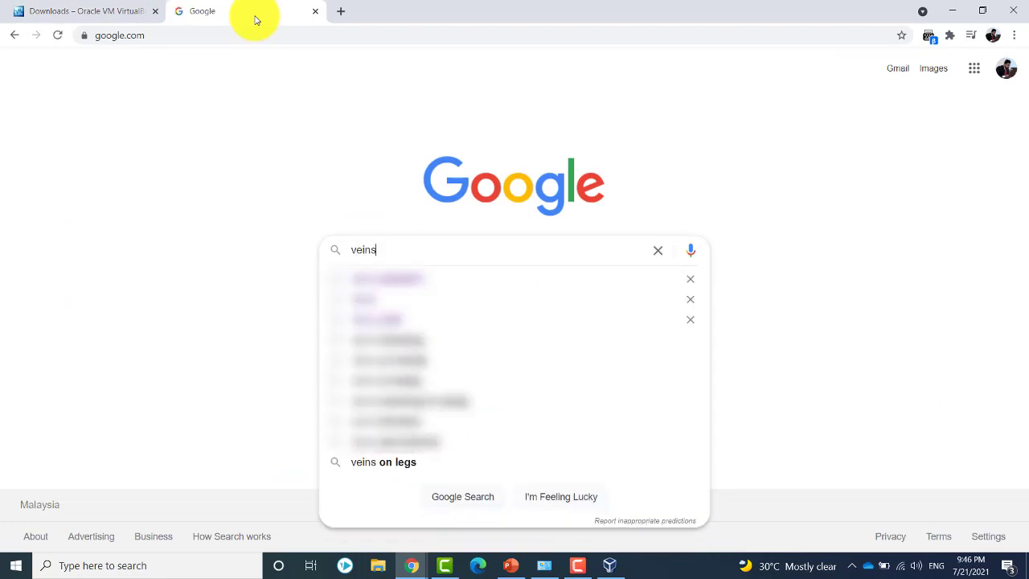
{"action": "type", "text": " omnet++"}
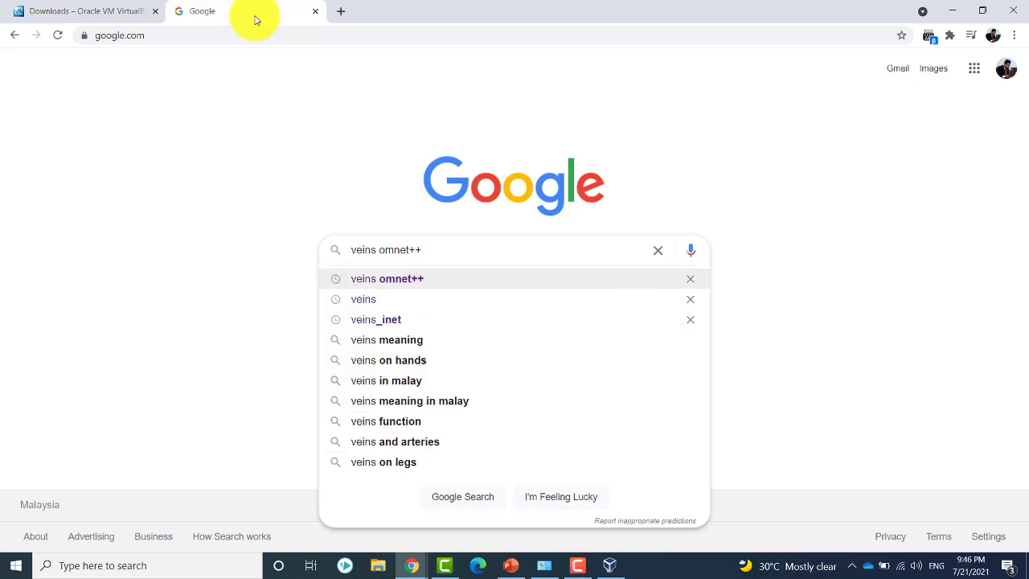
{"action": "key", "text": "Return"}
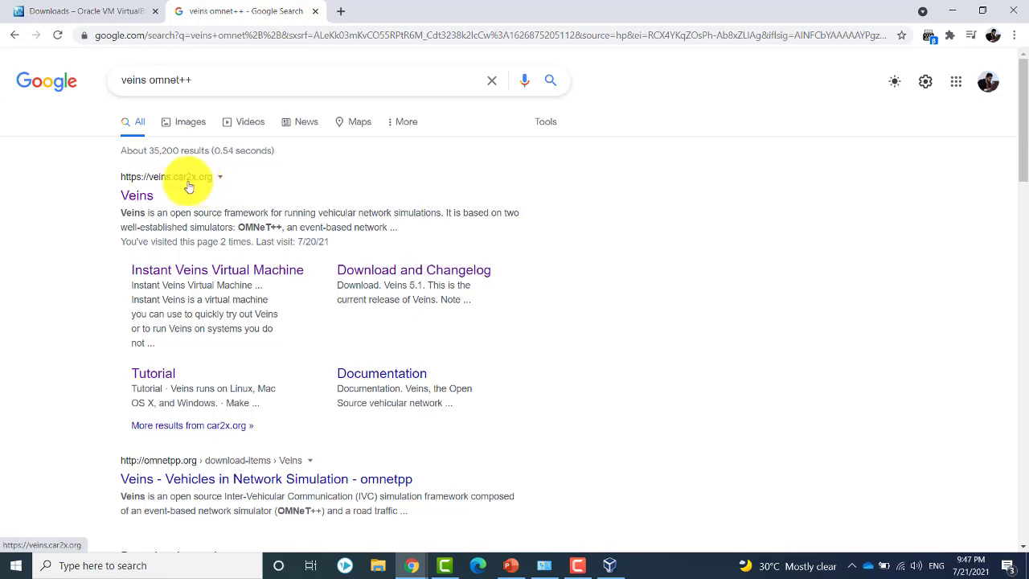
Open the Veins website's download page and download the Instant Veins 5.1-i2 virtual appliance, keeping the file name instant-veins-5.1-i2
{"action": "left_click", "coordinate": [139, 197]}
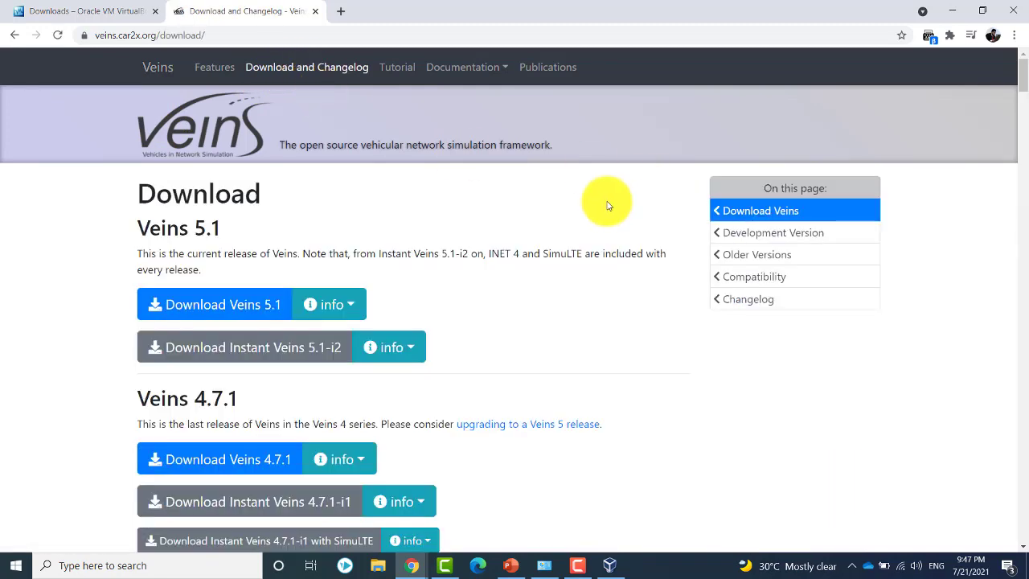
{"action": "scroll", "coordinate": [1011, 75], "scroll_direction": "down", "scroll_amount": 1}
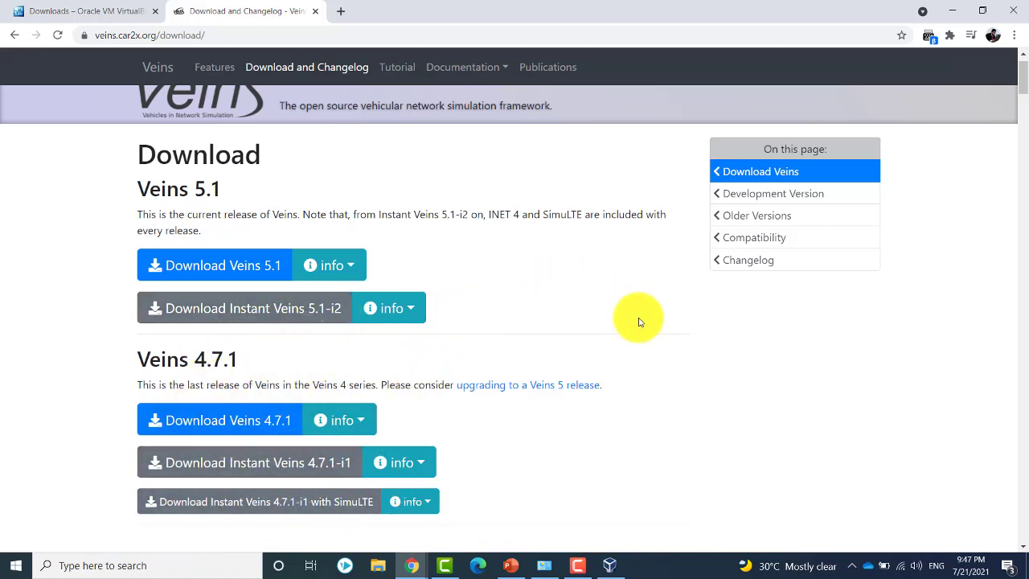
{"action": "left_click", "coordinate": [222, 313]}
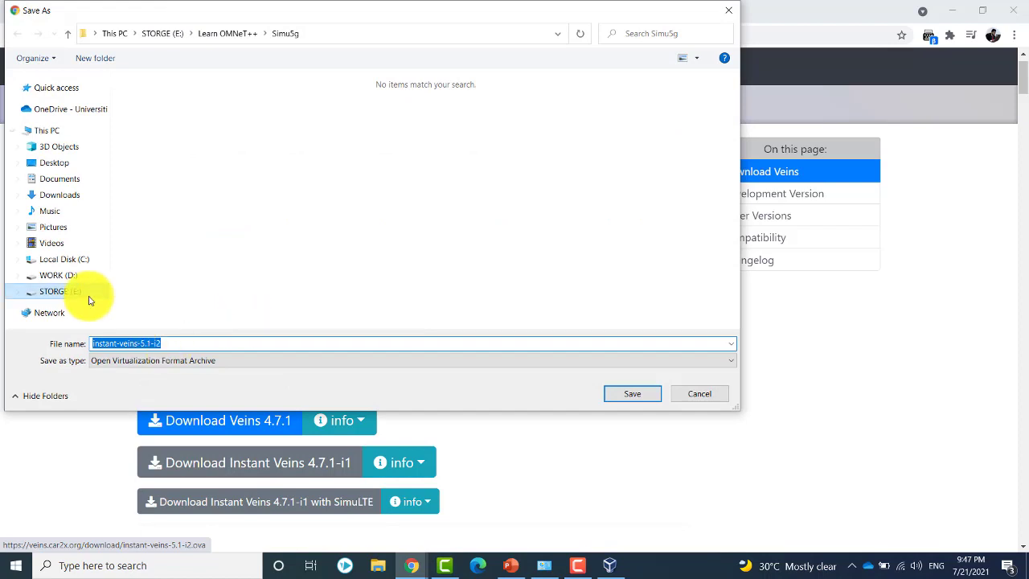
{"action": "left_click", "coordinate": [638, 397]}
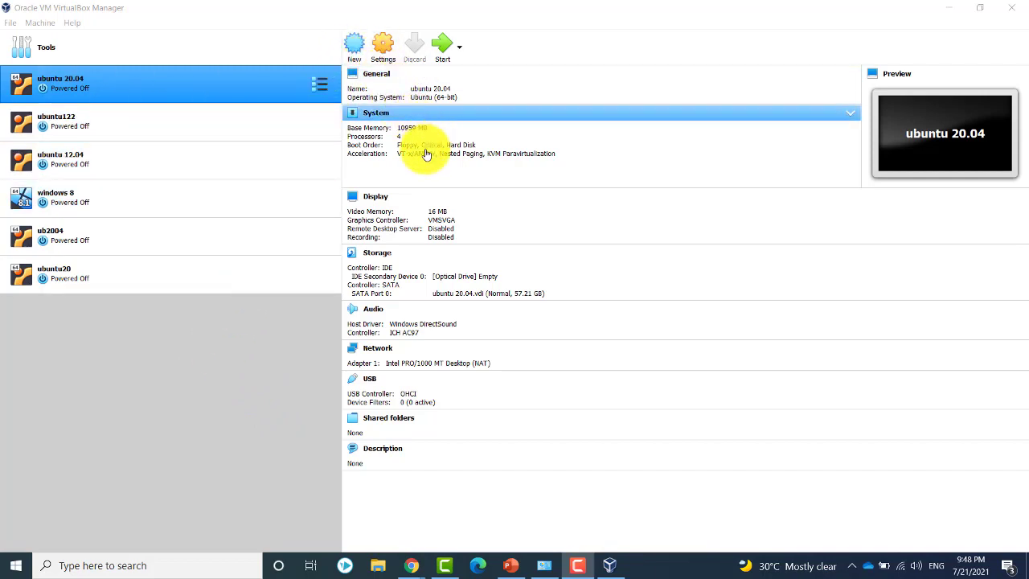
In VirtualBox Manager, start importing an appliance from E:\instant-veins-5.1-i2.ova and continue to the appliance settings
{"action": "left_click", "coordinate": [10, 21]}
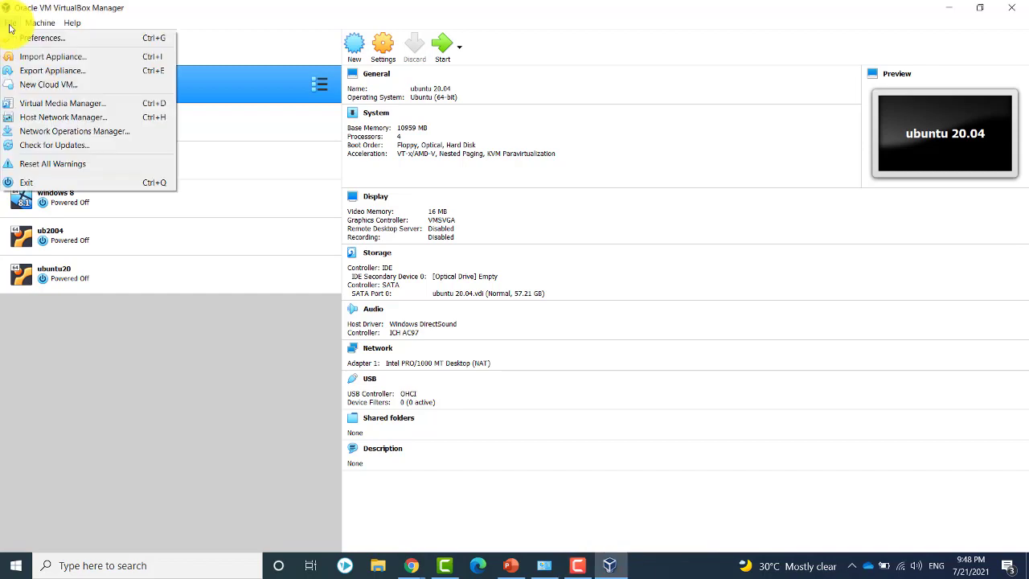
{"action": "left_click", "coordinate": [58, 58]}
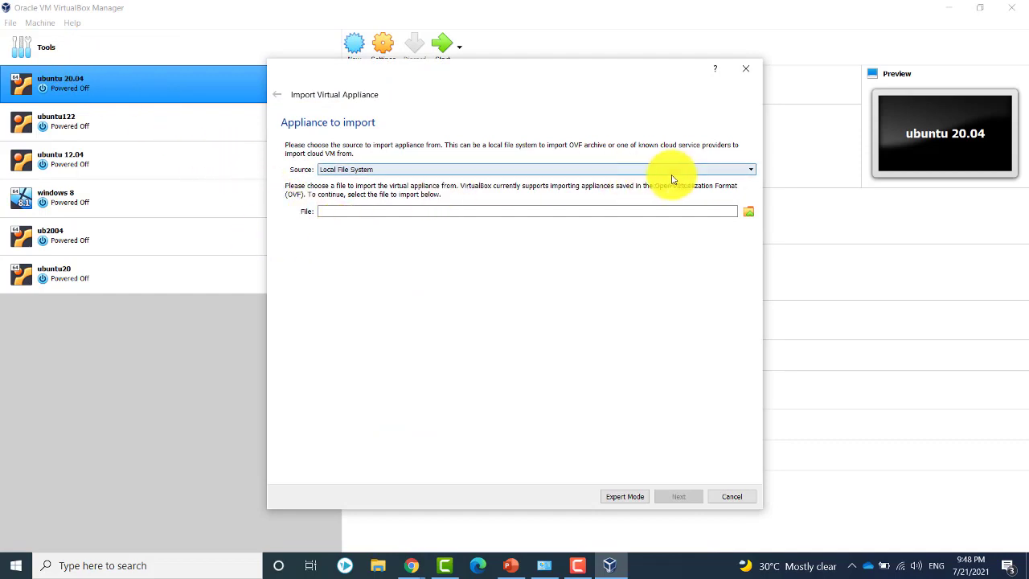
{"action": "left_click", "coordinate": [748, 214]}
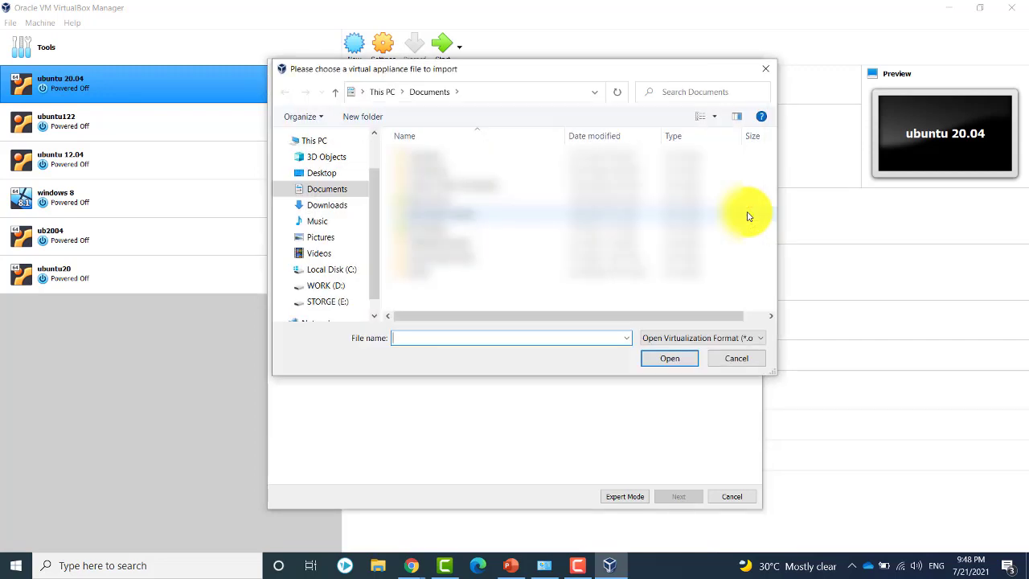
{"action": "left_click", "coordinate": [328, 301]}
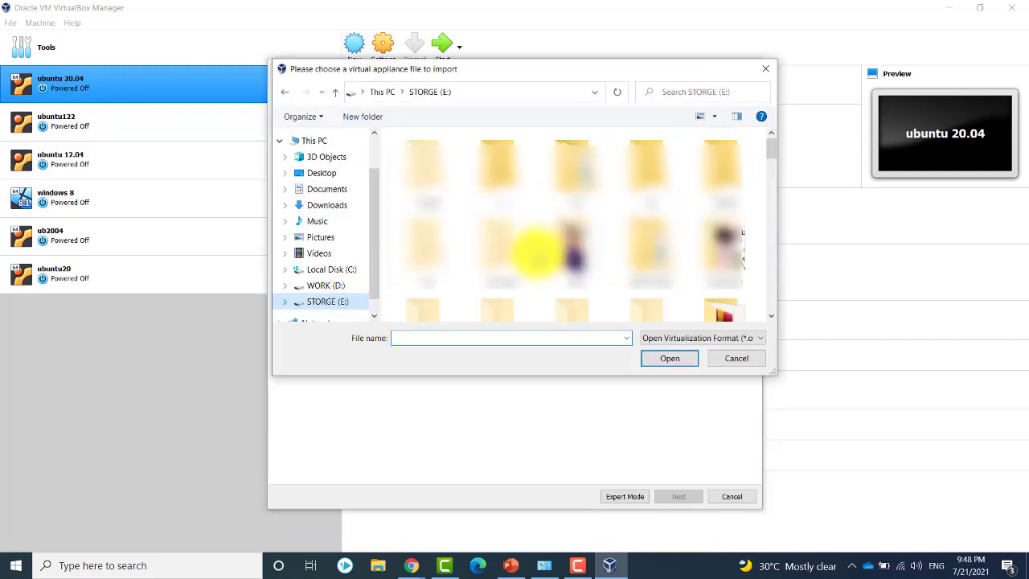
{"action": "scroll", "coordinate": [448, 258], "scroll_direction": "down", "scroll_amount": 1}
{"action": "scroll", "coordinate": [543, 269], "scroll_direction": "down", "scroll_amount": 10}
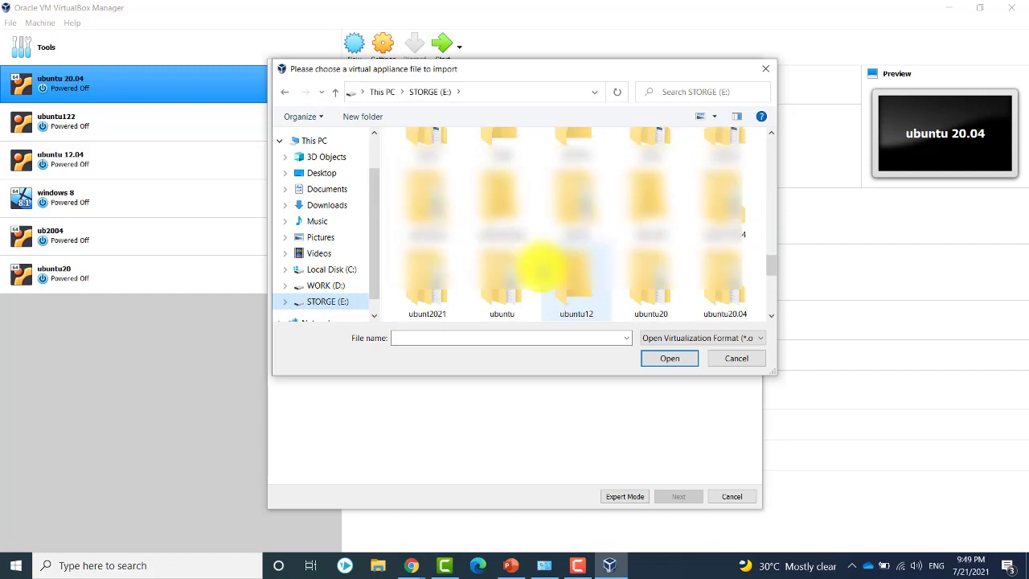
{"action": "left_click", "coordinate": [473, 279]}
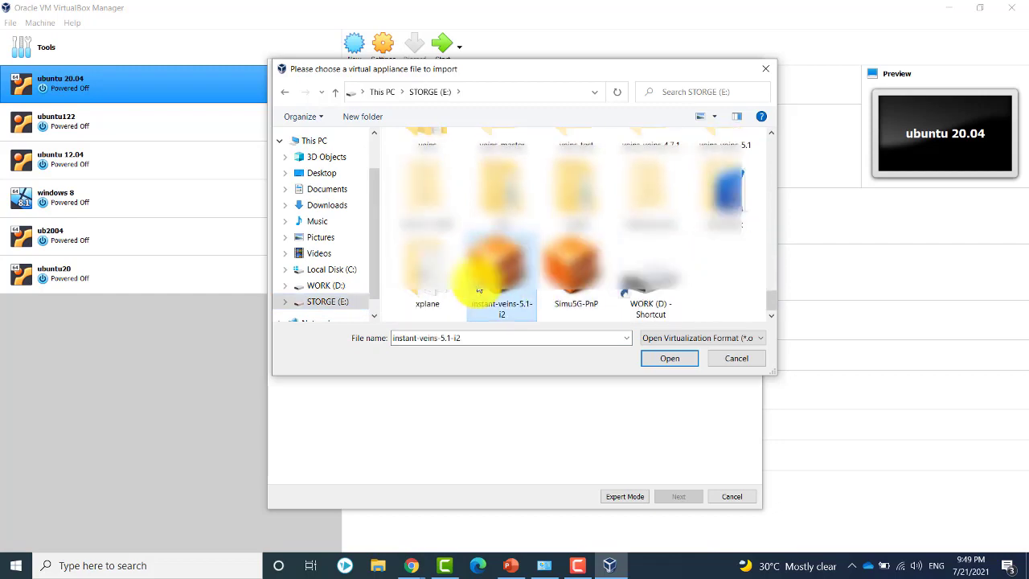
{"action": "left_click", "coordinate": [661, 360]}
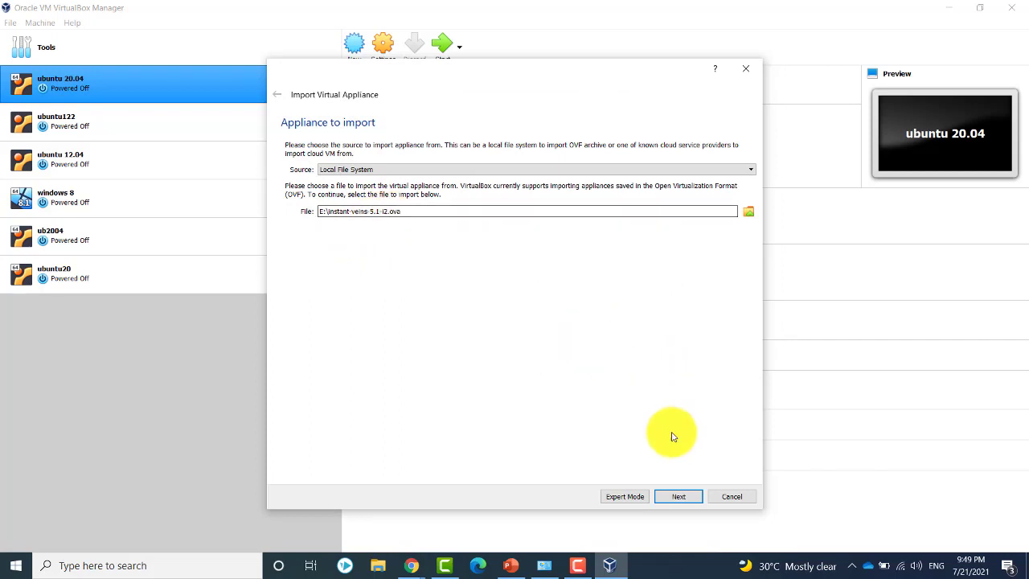
{"action": "left_click", "coordinate": [682, 497]}
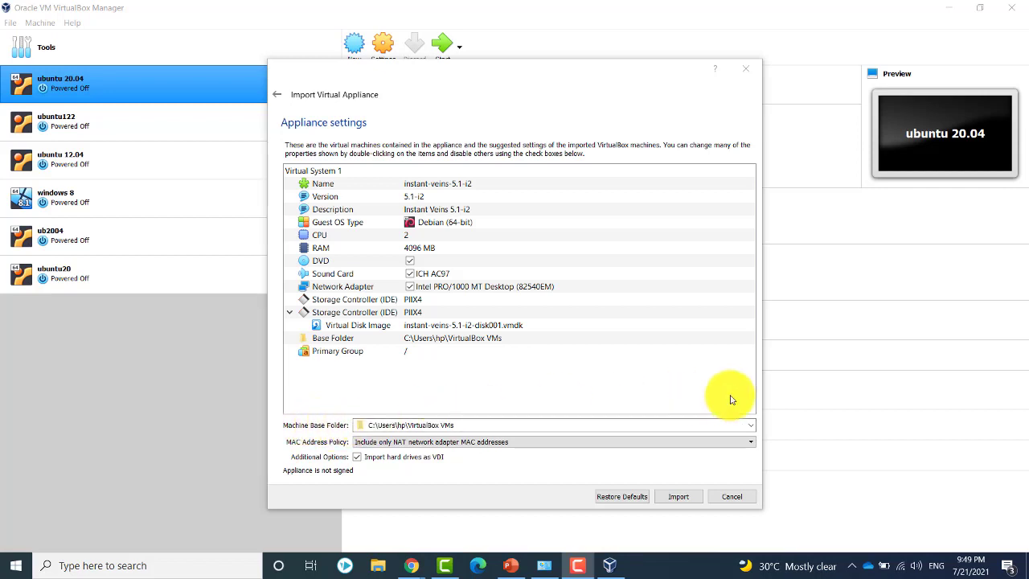
Create a folder named "instacne verins" on drive E: and set it as the appliance's machine base folder
{"action": "left_click", "coordinate": [752, 430]}
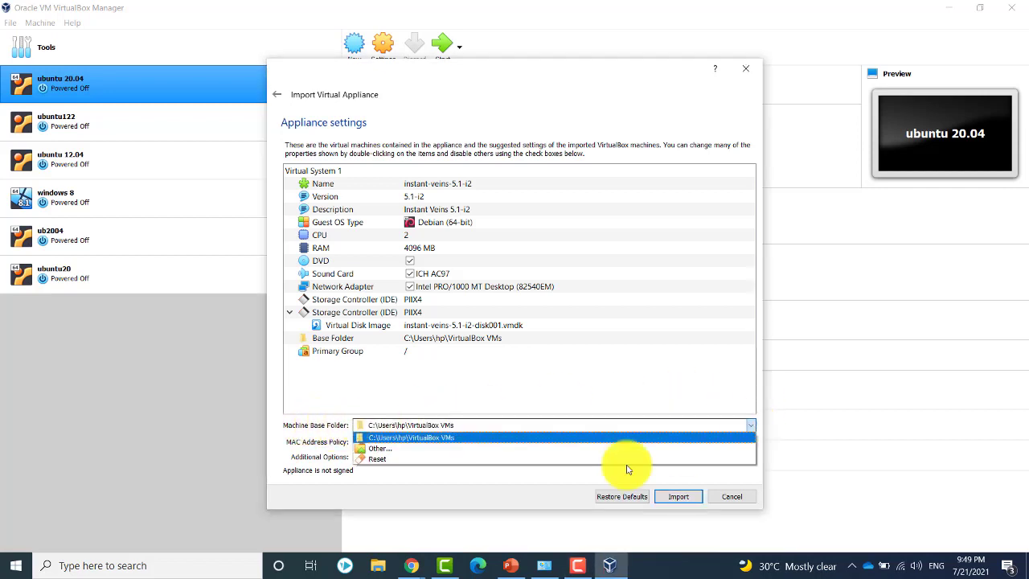
{"action": "left_click", "coordinate": [413, 448]}
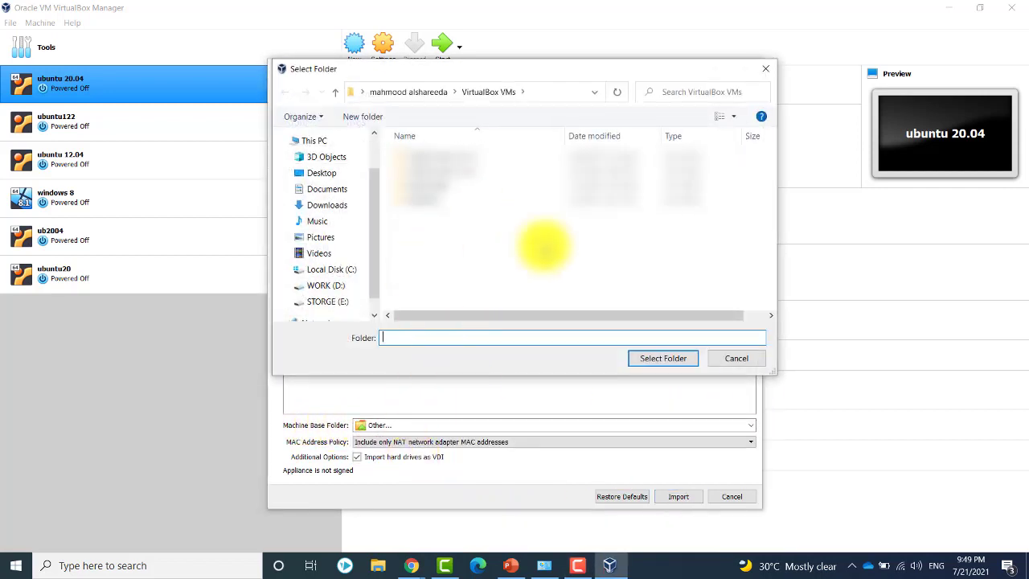
{"action": "left_click", "coordinate": [329, 303]}
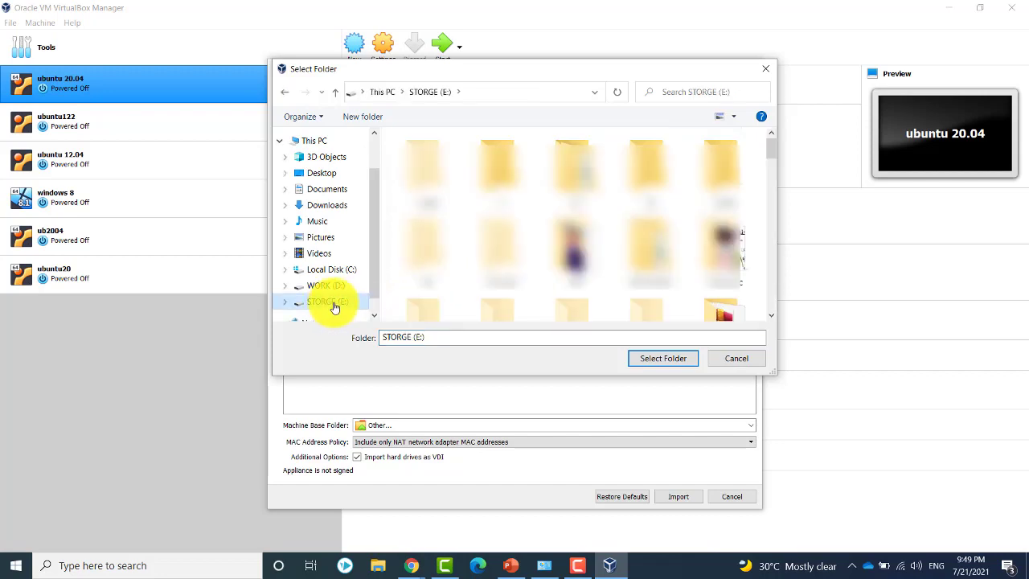
{"action": "left_click", "coordinate": [364, 119]}
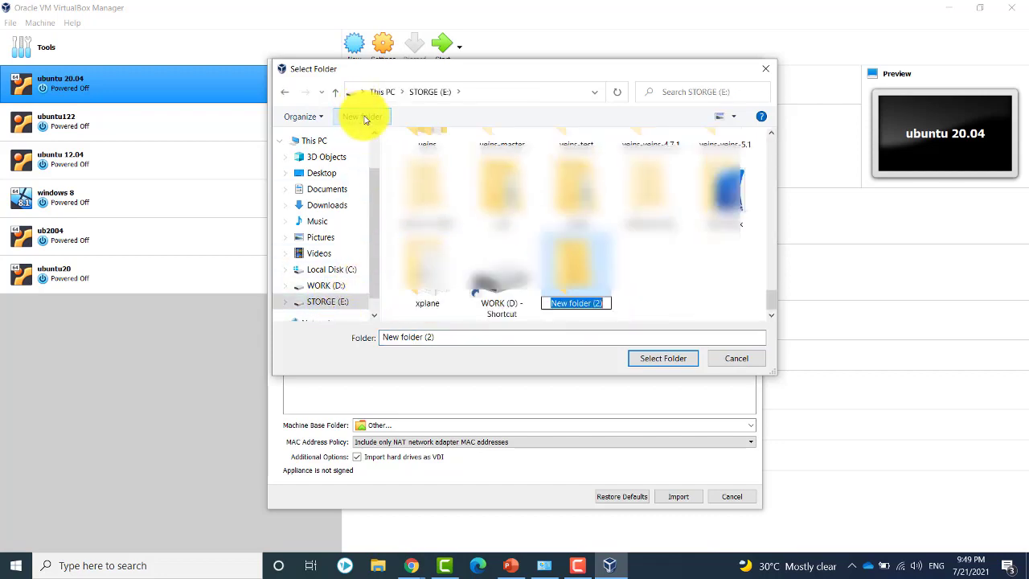
{"action": "type", "text": "instacn"}
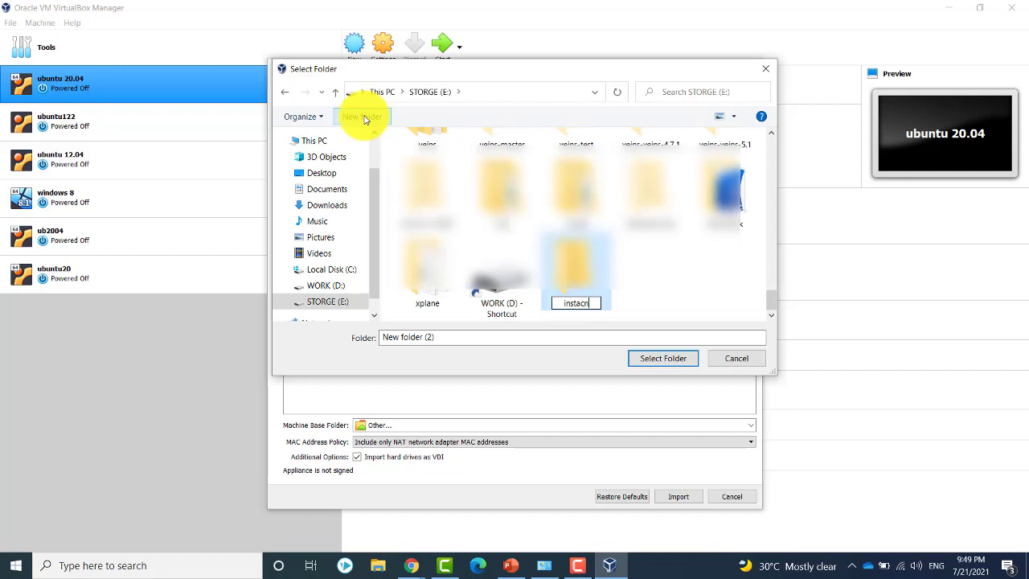
{"action": "type", "text": "e verins"}
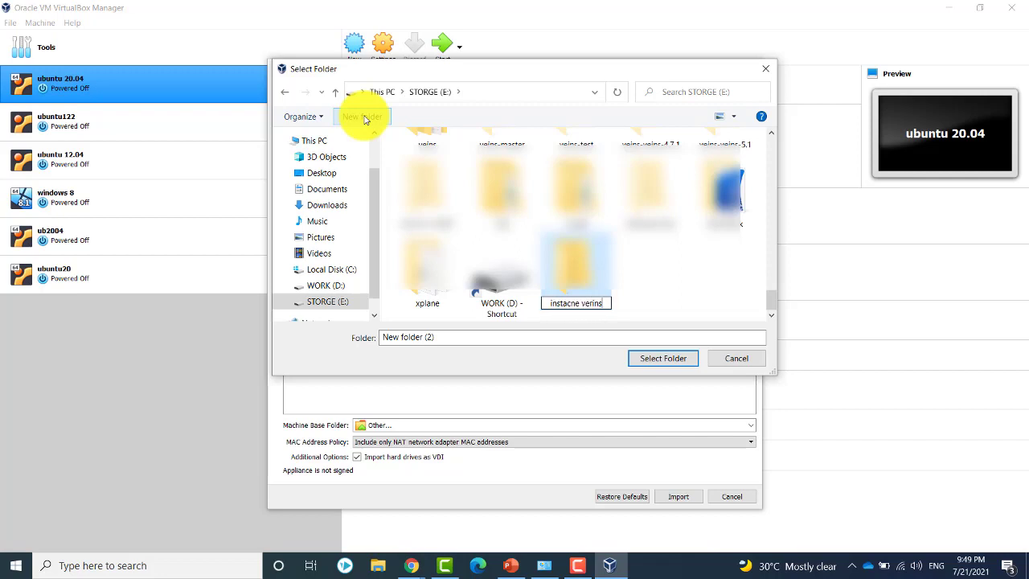
{"action": "key", "text": "Return"}
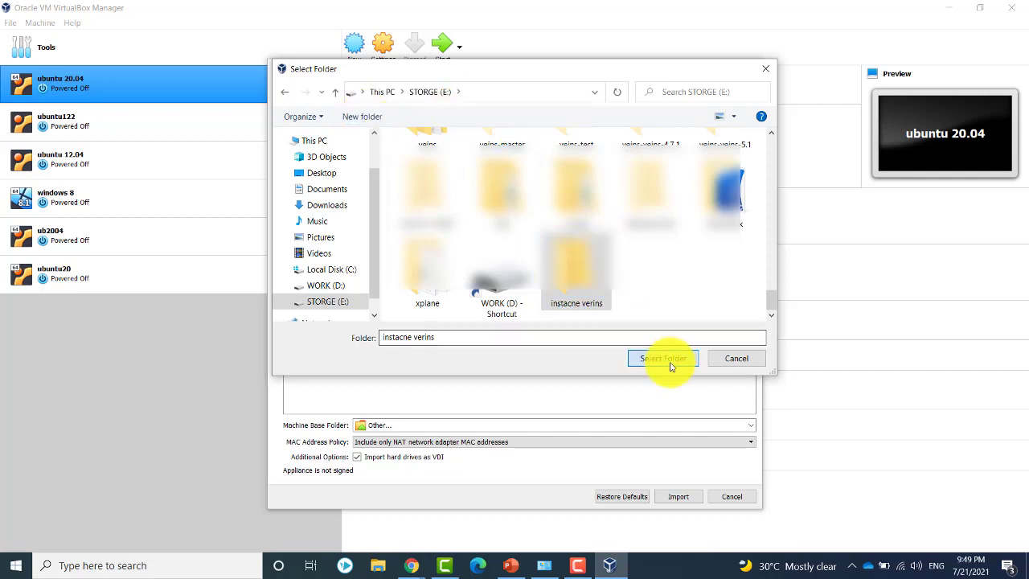
{"action": "left_click", "coordinate": [667, 361]}
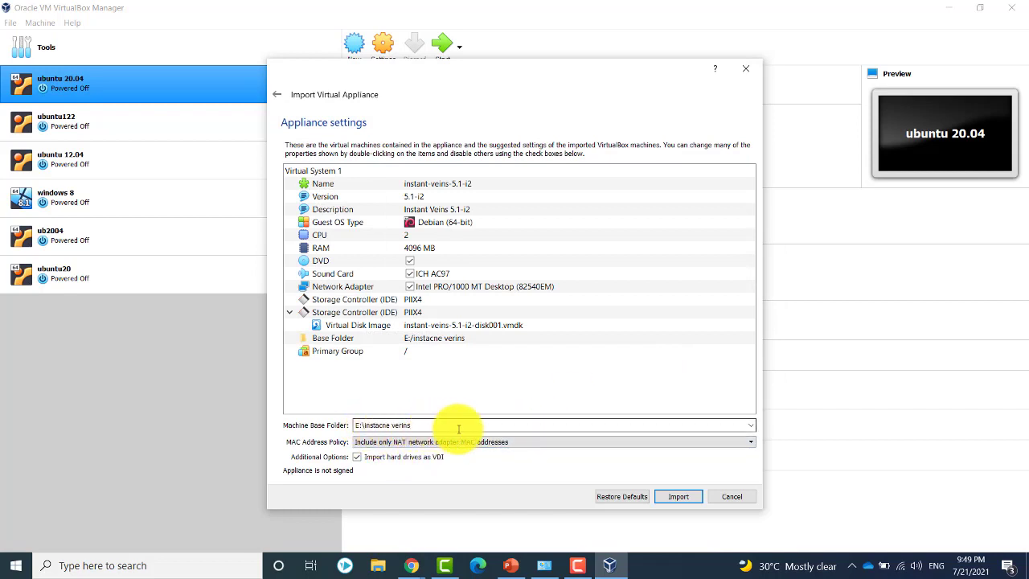
Import the appliance with the chosen settings and start the instant-veins-5.1-i2 machine, booting the Debian GNU/Linux entry
{"action": "left_click", "coordinate": [692, 497]}
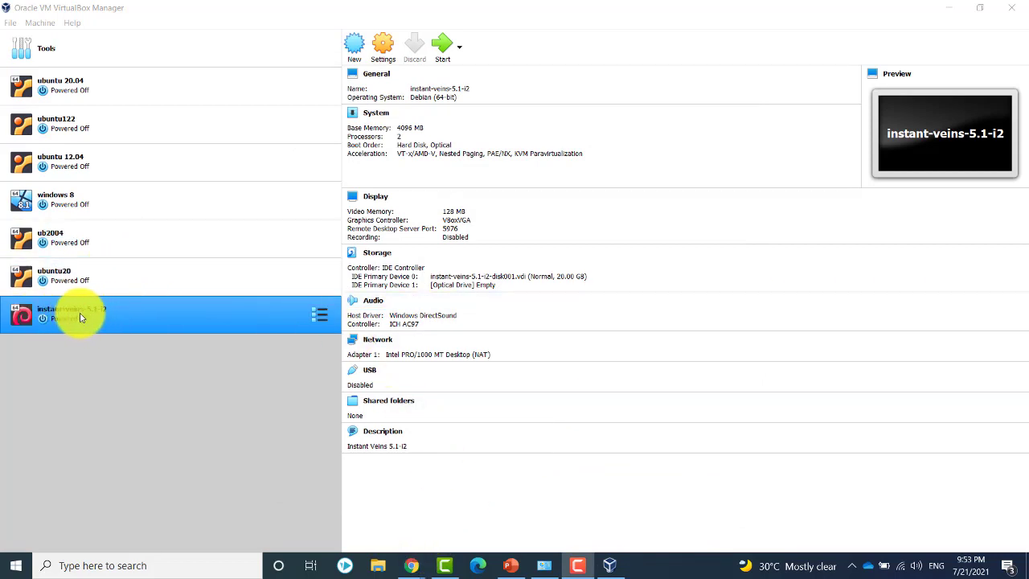
{"action": "left_click", "coordinate": [442, 46]}
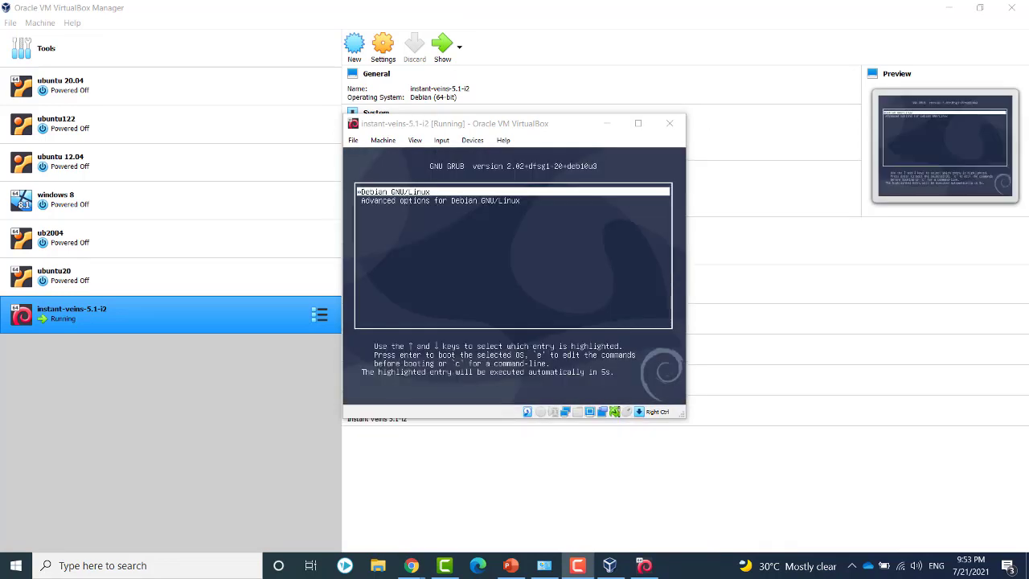
{"action": "key", "text": "Return"}
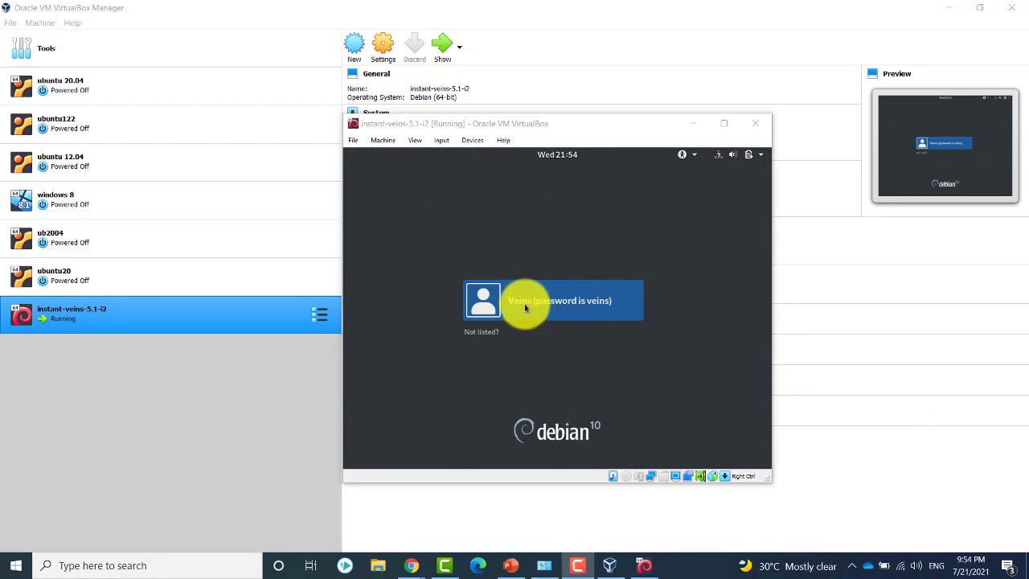
Sign in to the Debian guest with the account password and clear the desktop by maximizing the machine window and closing GNOME Help
{"action": "left_click", "coordinate": [522, 308]}
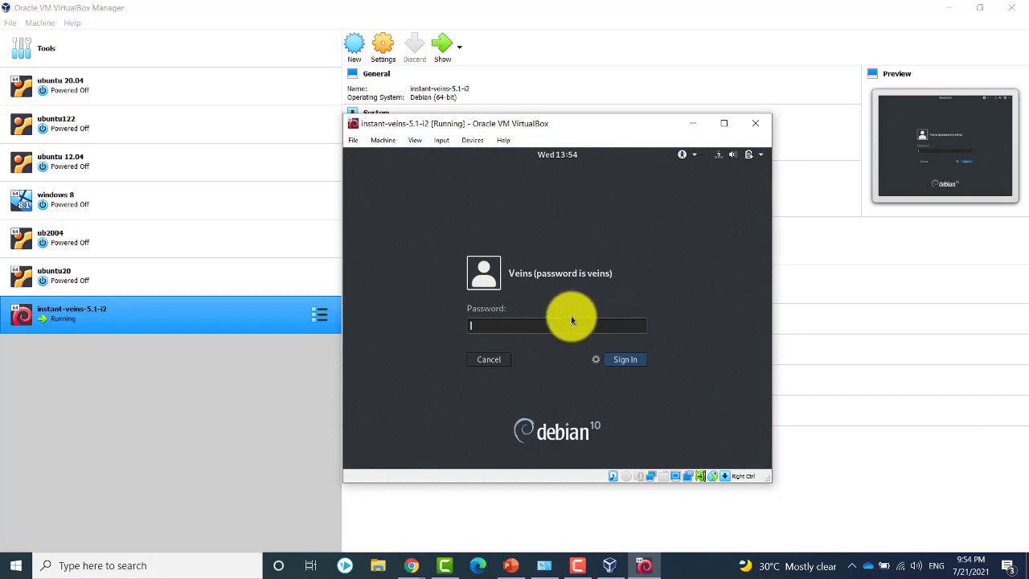
{"action": "type", "text": "veins"}
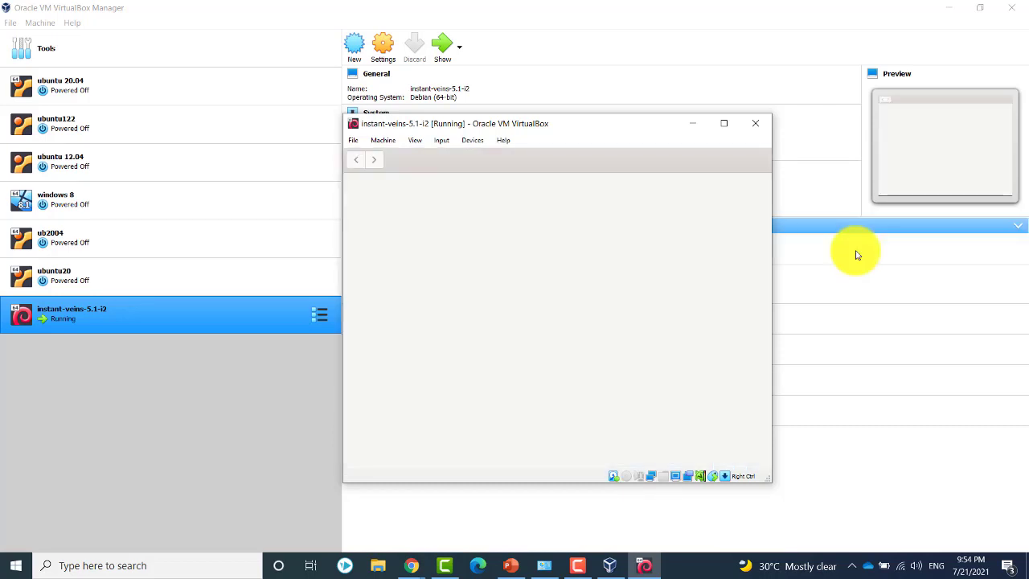
{"action": "left_click", "coordinate": [722, 128]}
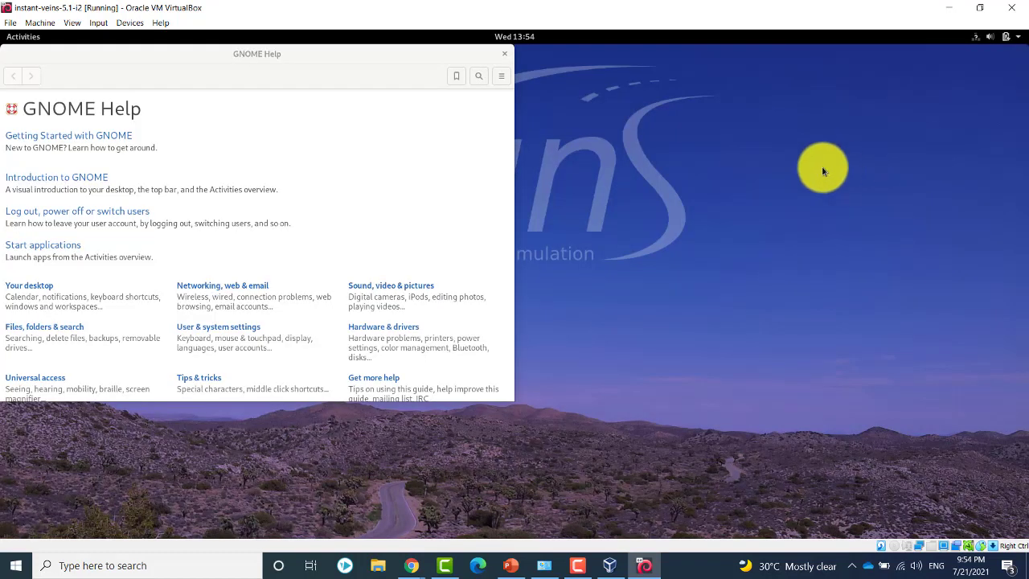
{"action": "left_click", "coordinate": [505, 57]}
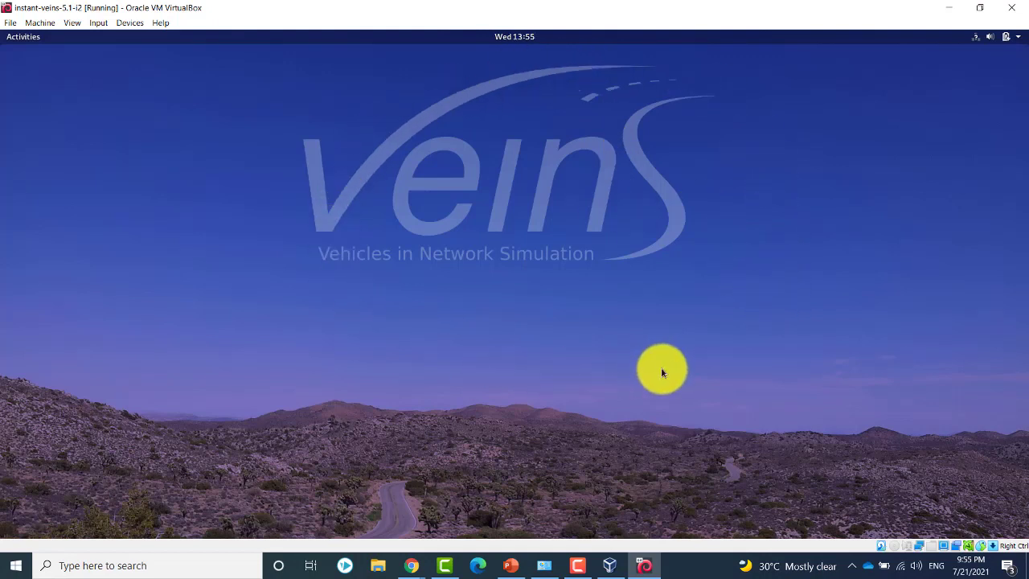
Launch veins_launchd and the OMNeT++ IDE from the guest's Activities overview
{"action": "left_click", "coordinate": [13, 37]}
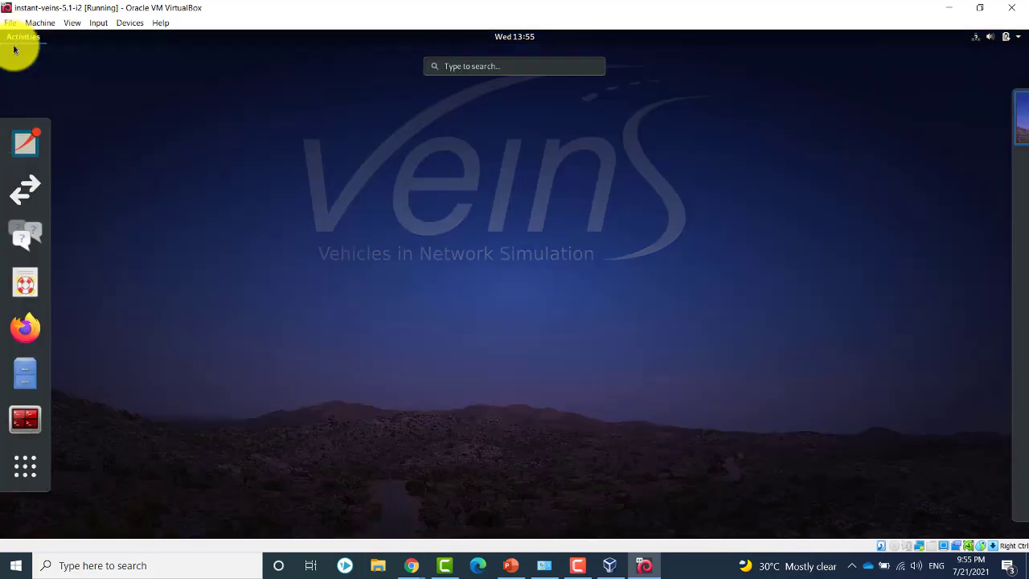
{"action": "left_click", "coordinate": [29, 196]}
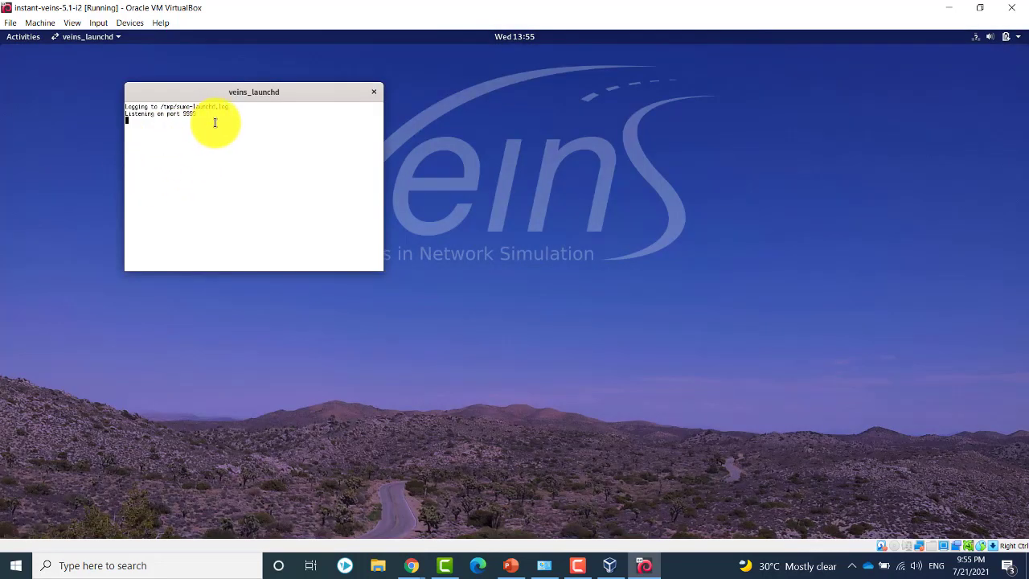
{"action": "left_click", "coordinate": [18, 40]}
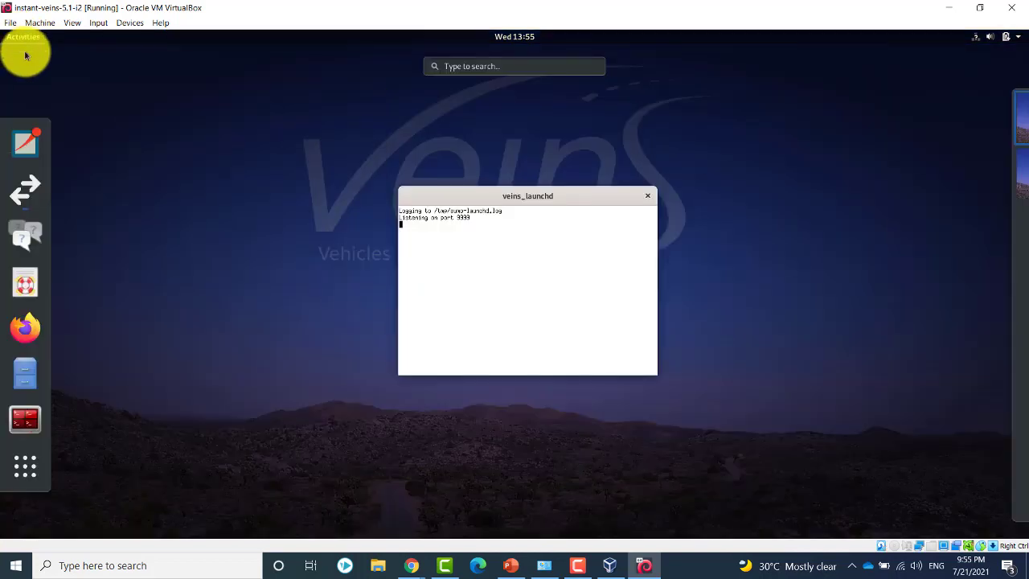
{"action": "left_click", "coordinate": [30, 152]}
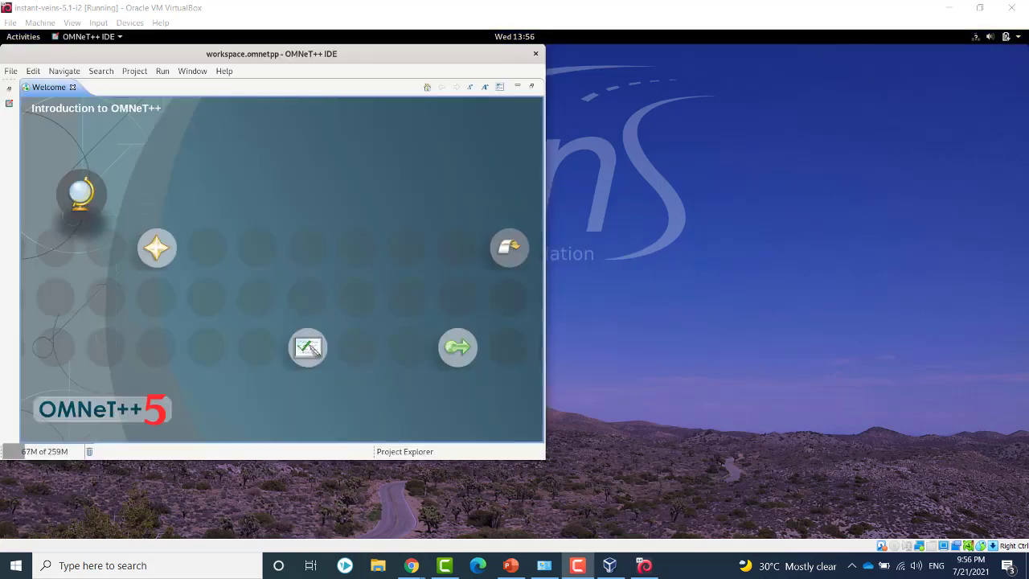
Close the OMNeT++ Welcome page and README.txt, and move the IDE window toward the middle of the desktop
{"action": "left_click", "coordinate": [73, 88]}
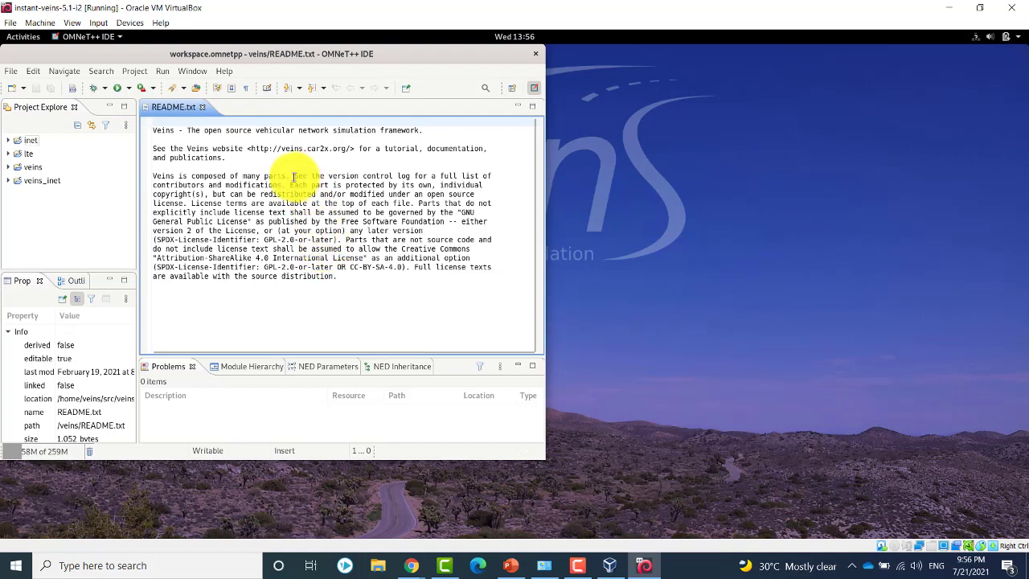
{"action": "left_click", "coordinate": [202, 107]}
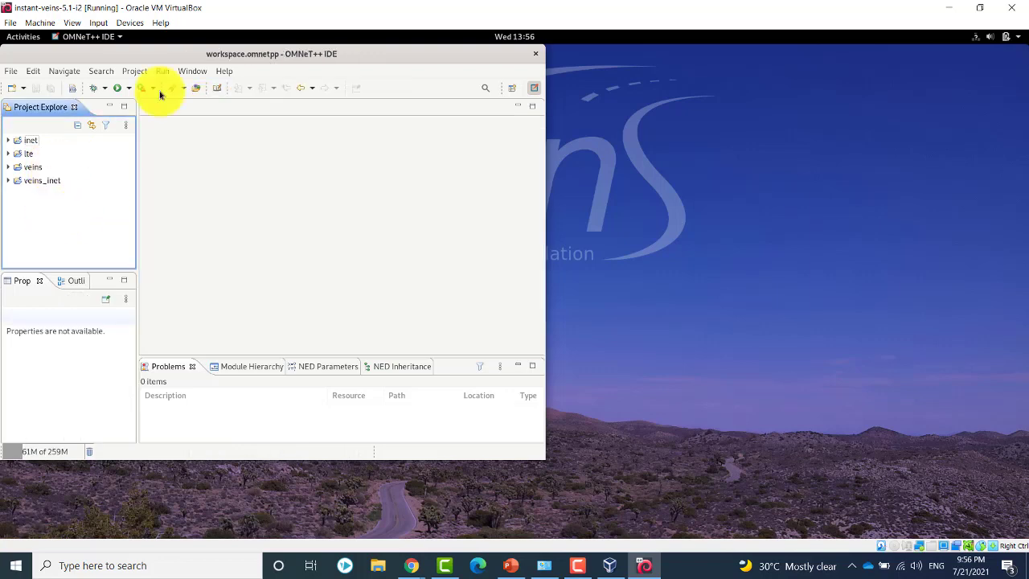
{"action": "left_click_drag", "start_coordinate": [186, 56], "coordinate": [402, 68]}
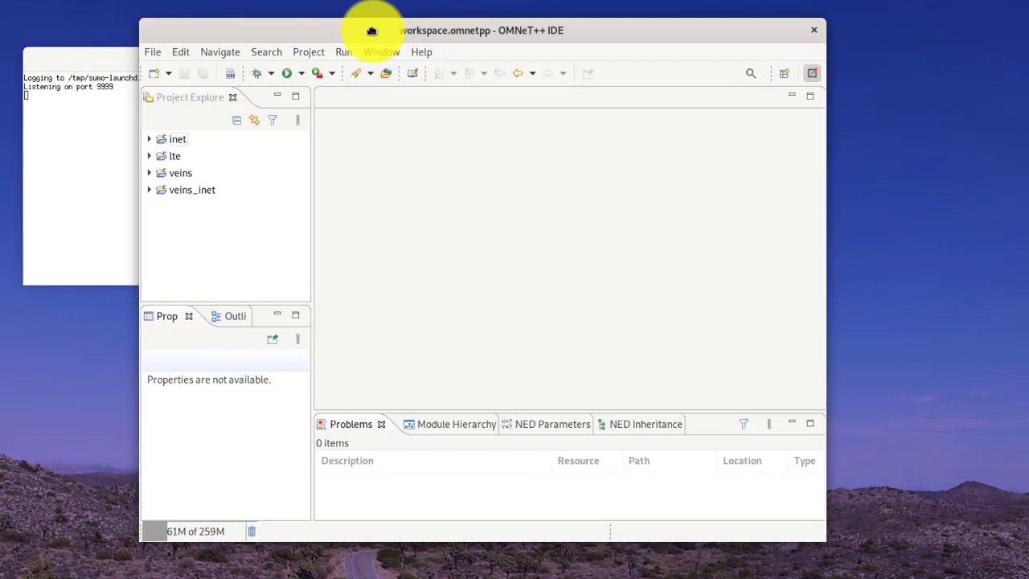
{"action": "left_click", "coordinate": [176, 144]}
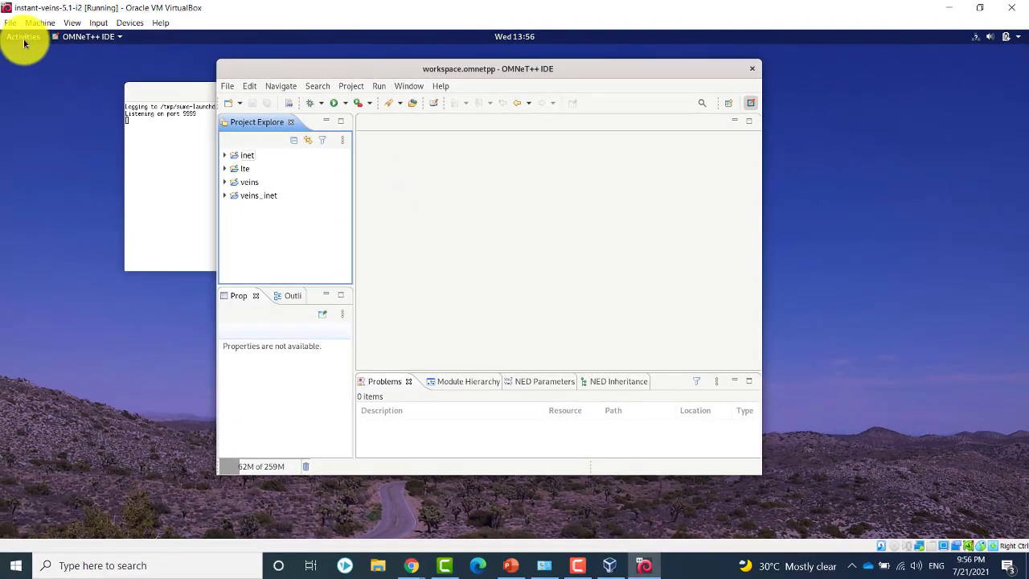
Switch to Firefox inside the virtual machine and search Google for "simu5g"
{"action": "left_click", "coordinate": [24, 40]}
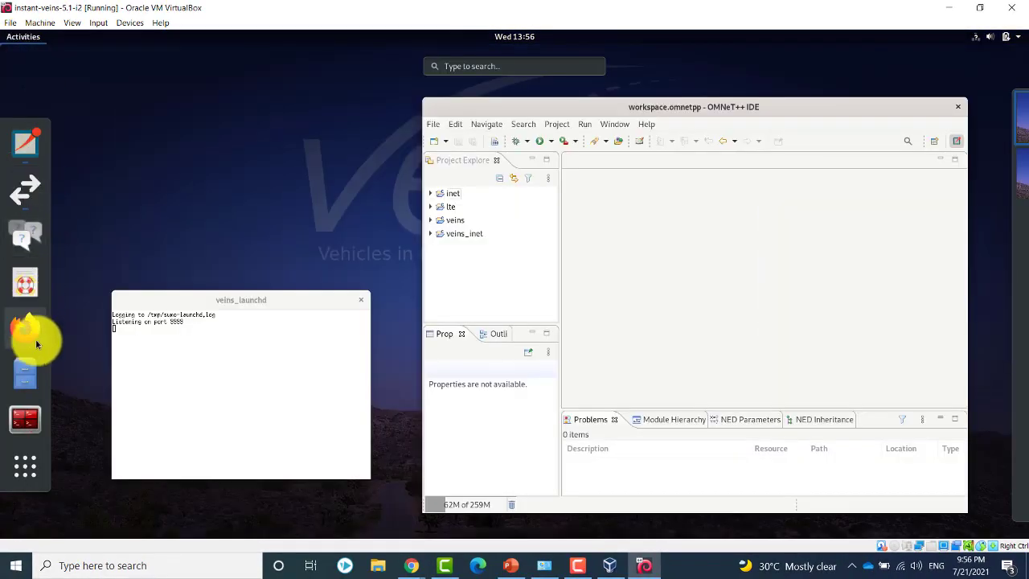
{"action": "left_click", "coordinate": [29, 338]}
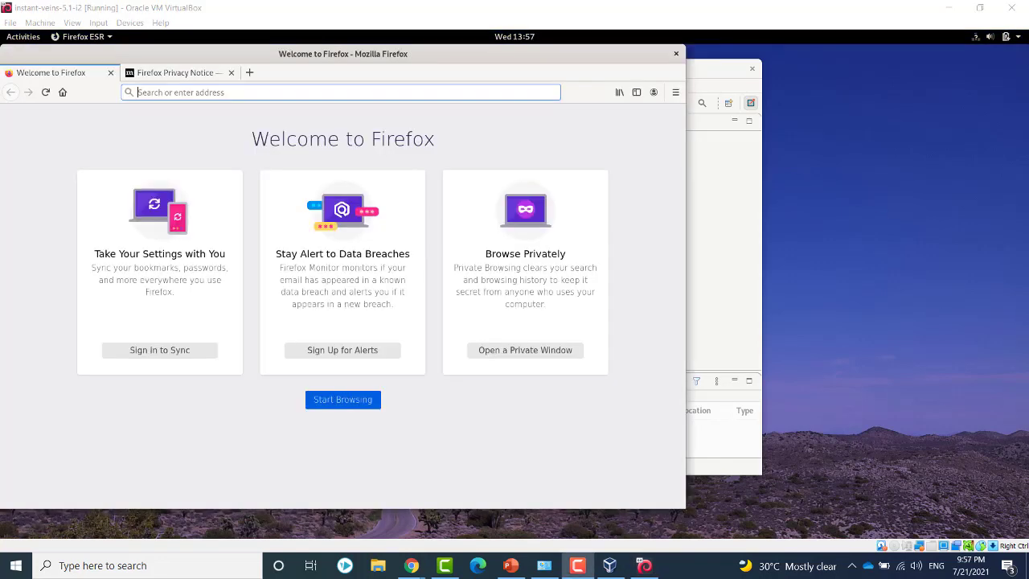
{"action": "left_click", "coordinate": [150, 94]}
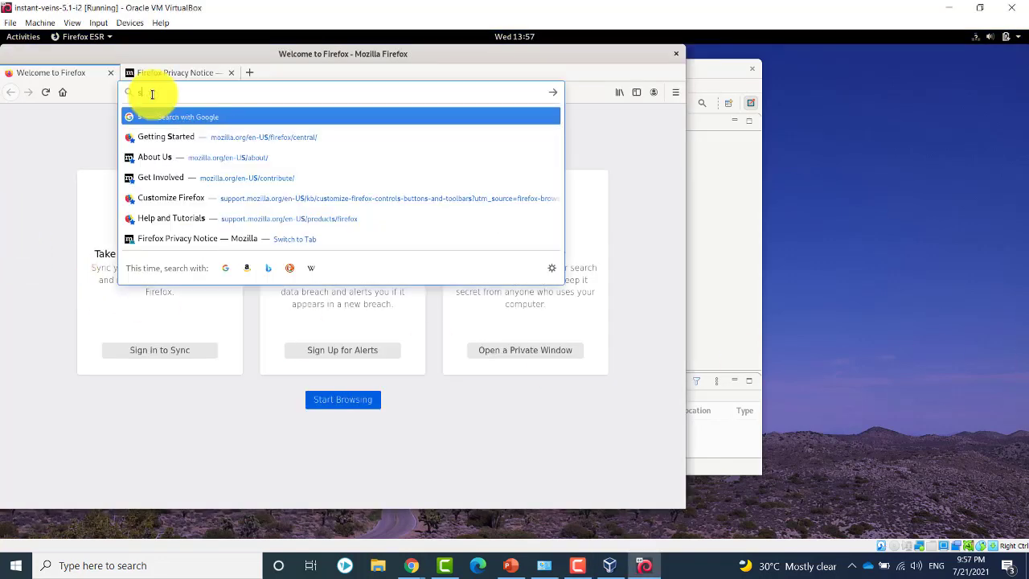
{"action": "type", "text": "simu"}
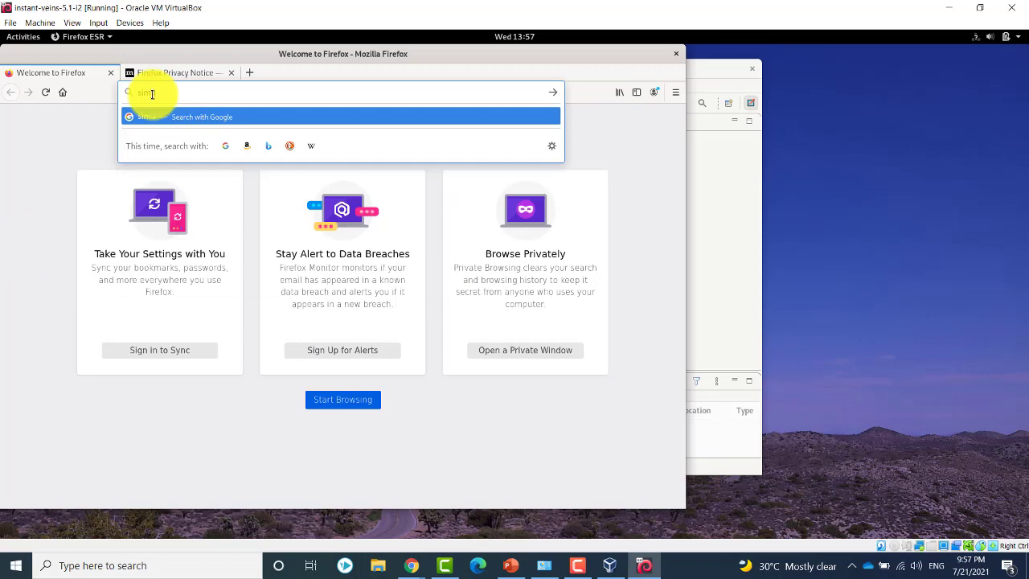
{"action": "type", "text": "5g"}
{"action": "key", "text": "Return"}
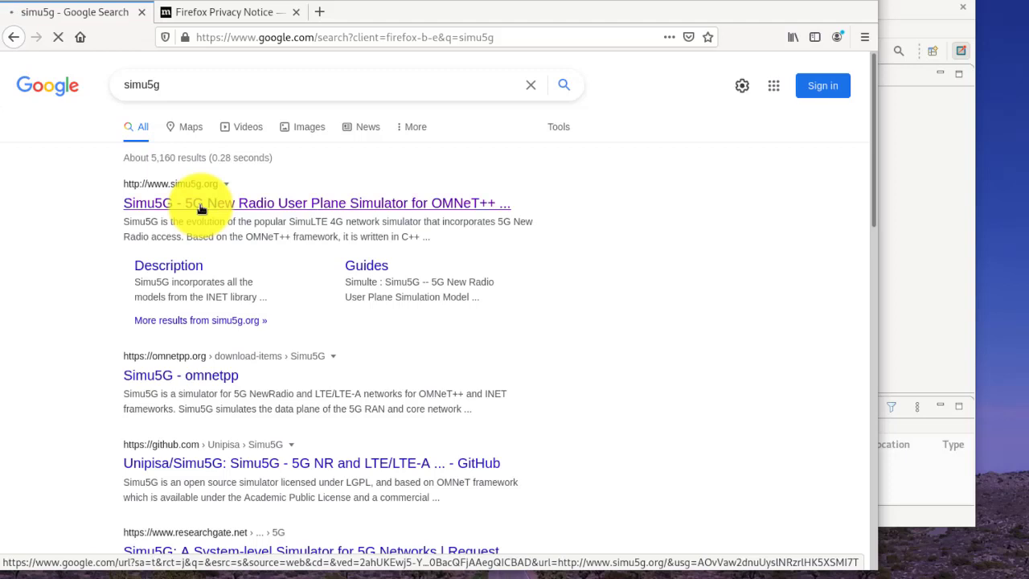
Save the Simu5G-1.1.0.tar.gz archive from the Simu5G website and show it in its Downloads folder
{"action": "left_click", "coordinate": [201, 206]}
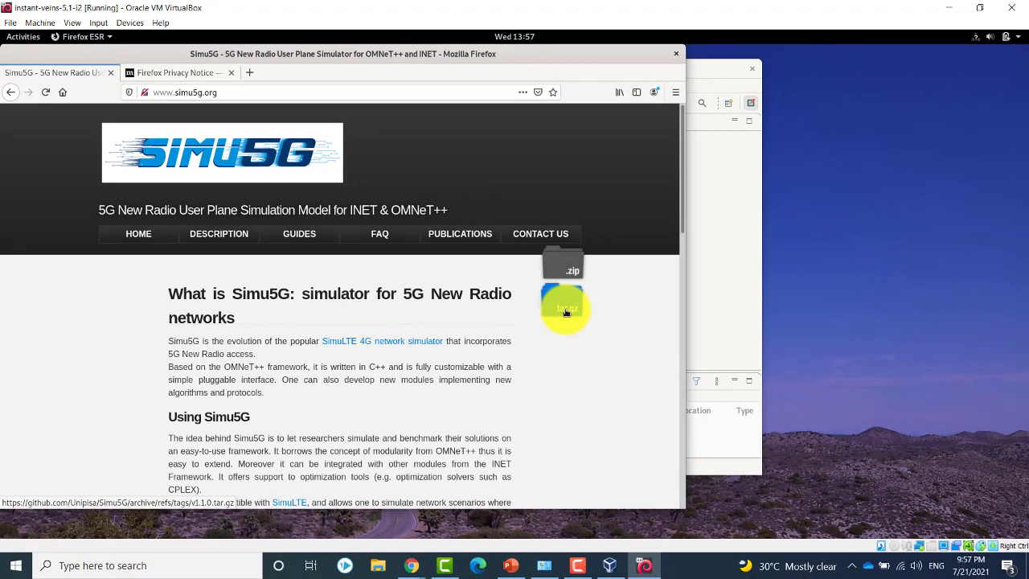
{"action": "left_click", "coordinate": [566, 312]}
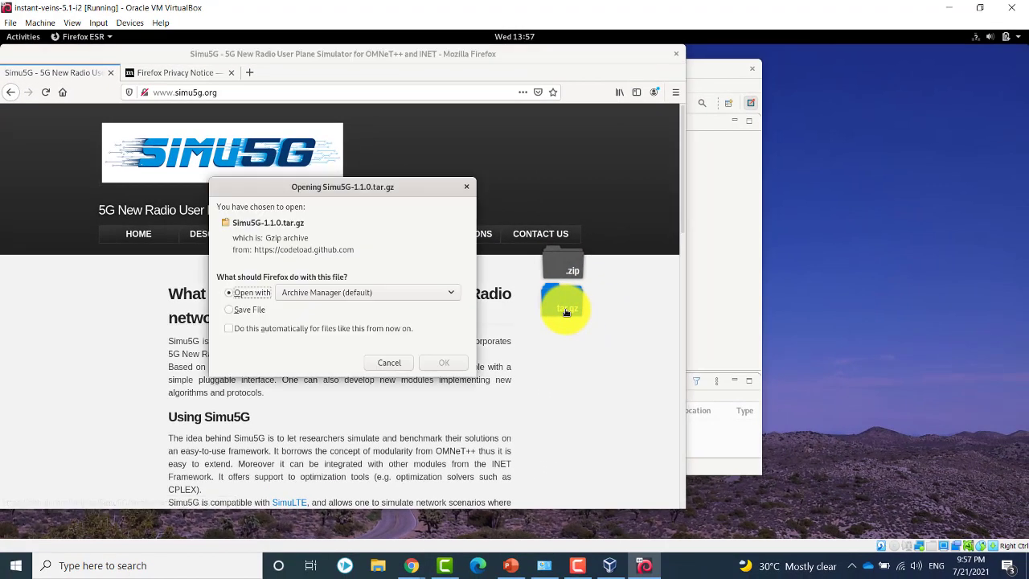
{"action": "left_click", "coordinate": [245, 312]}
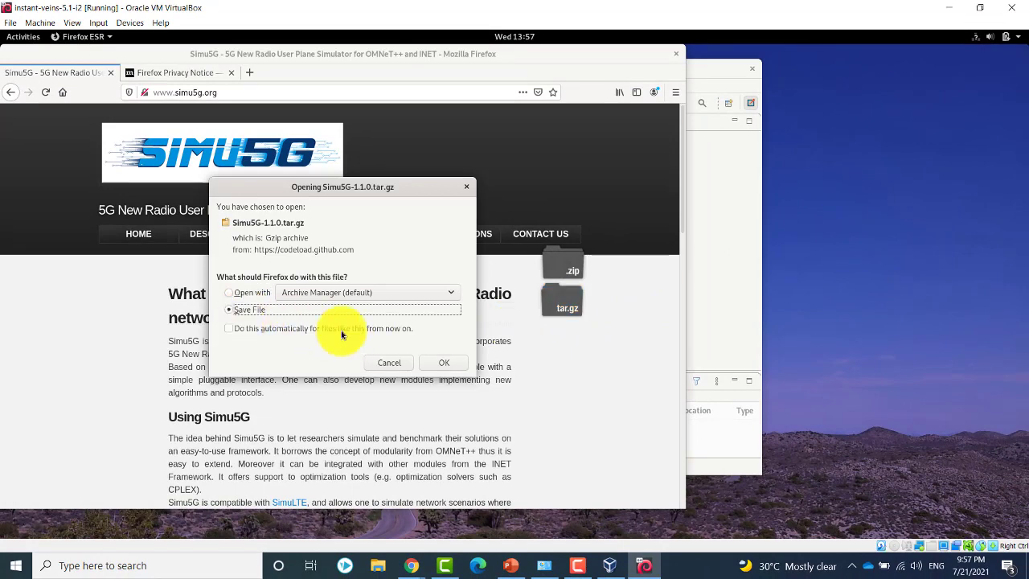
{"action": "left_click", "coordinate": [451, 364]}
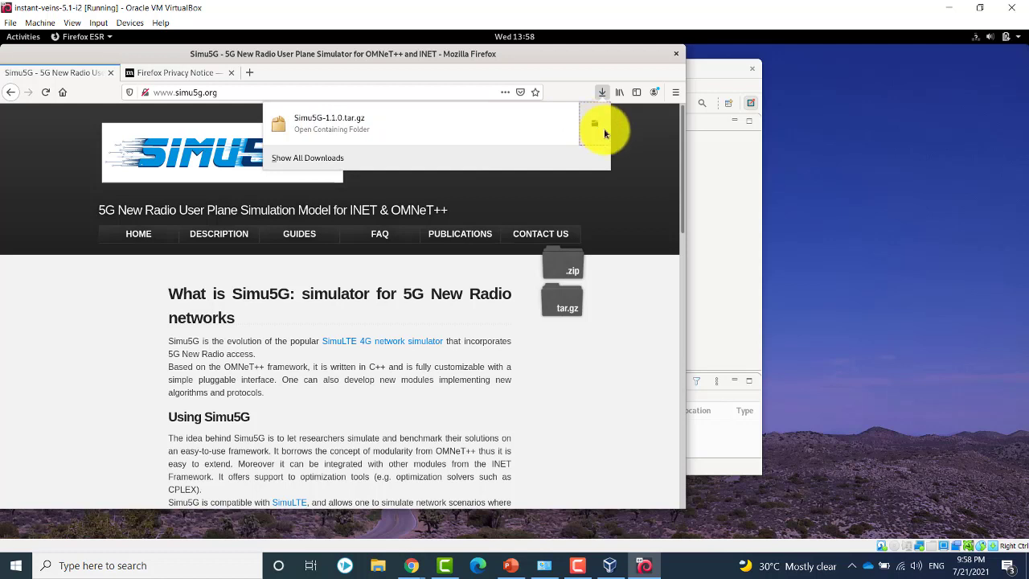
{"action": "left_click", "coordinate": [597, 128]}
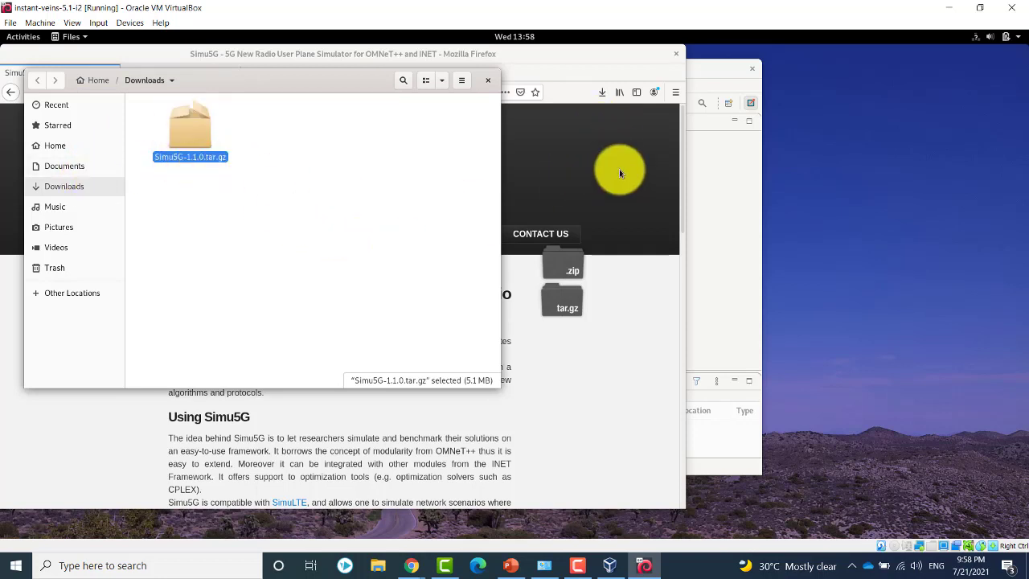
Return to the OMNeT++ IDE and start an import with the Existing Projects into Workspace wizard
{"action": "left_click", "coordinate": [698, 74]}
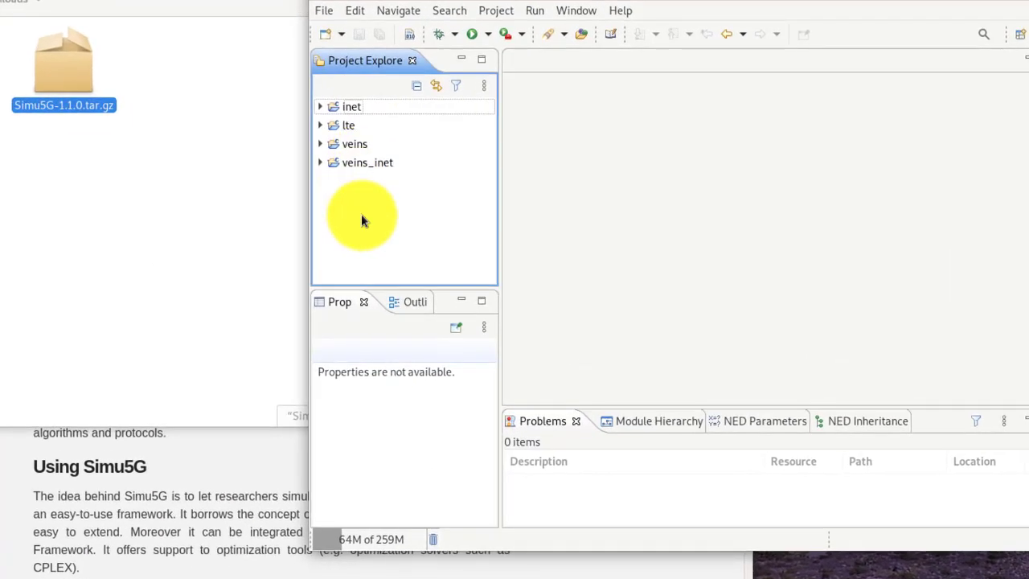
{"action": "right_click", "coordinate": [361, 214]}
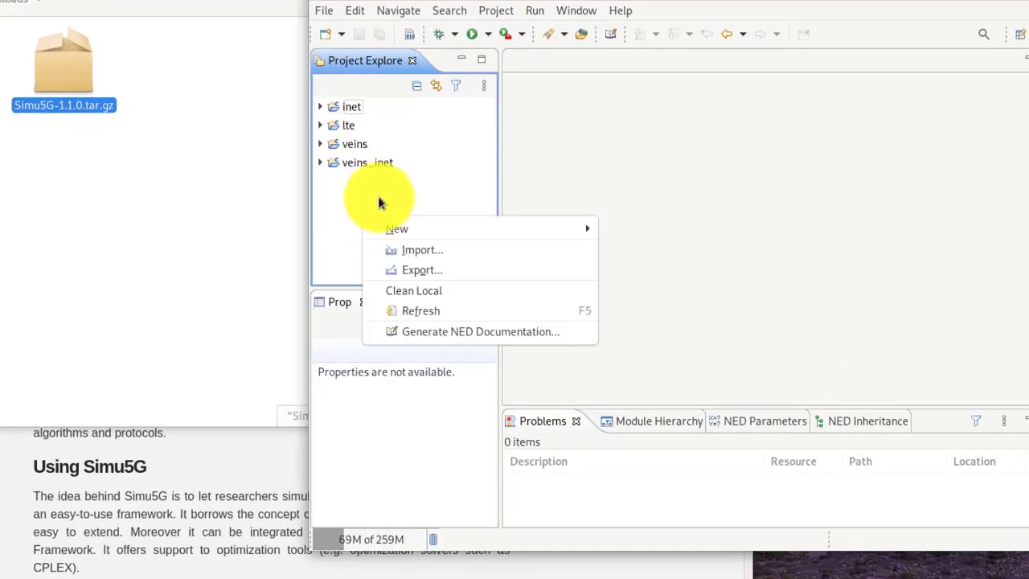
{"action": "left_click", "coordinate": [415, 256]}
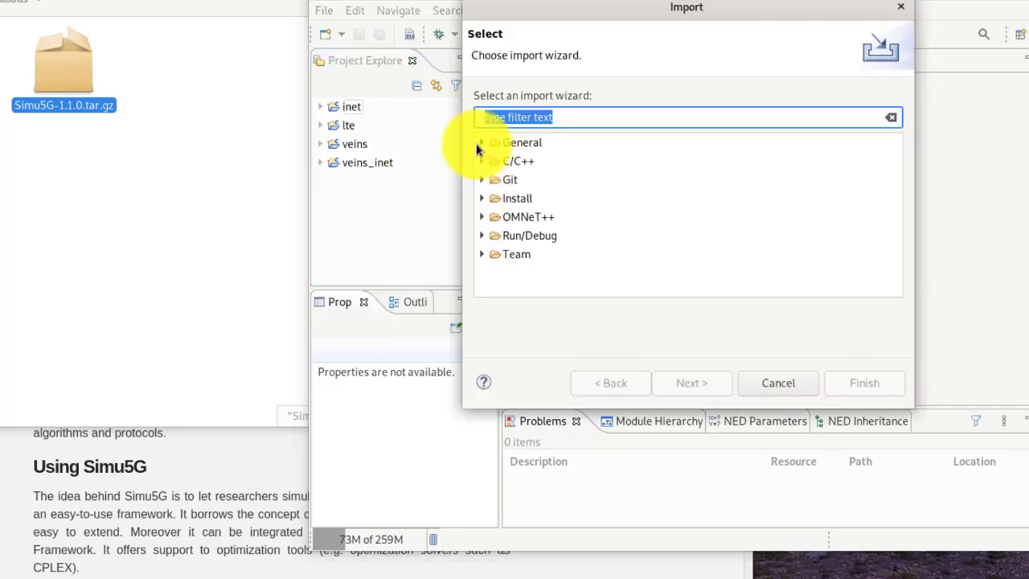
{"action": "left_click", "coordinate": [481, 142]}
{"action": "left_click", "coordinate": [527, 182]}
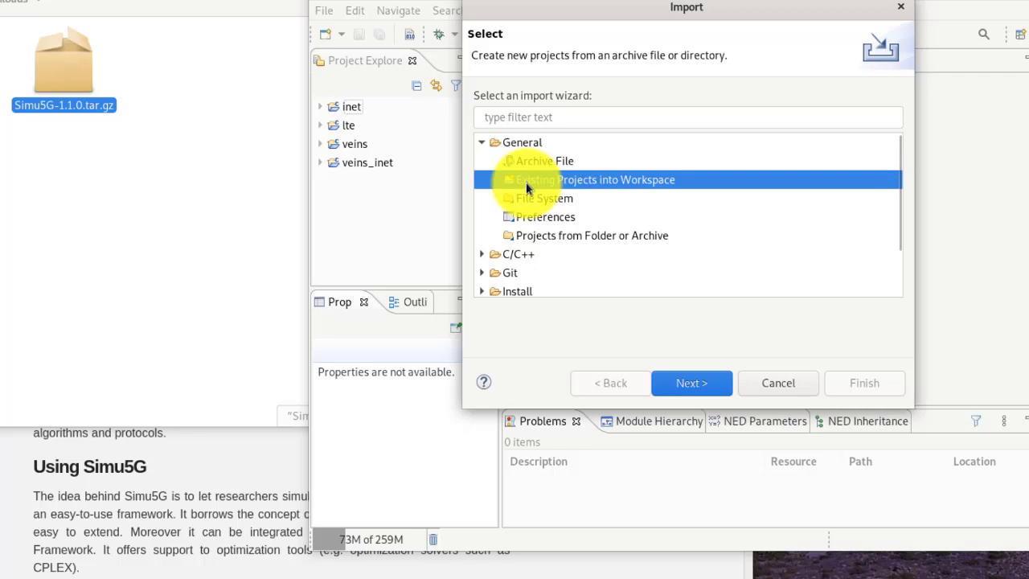
{"action": "left_click", "coordinate": [688, 390]}
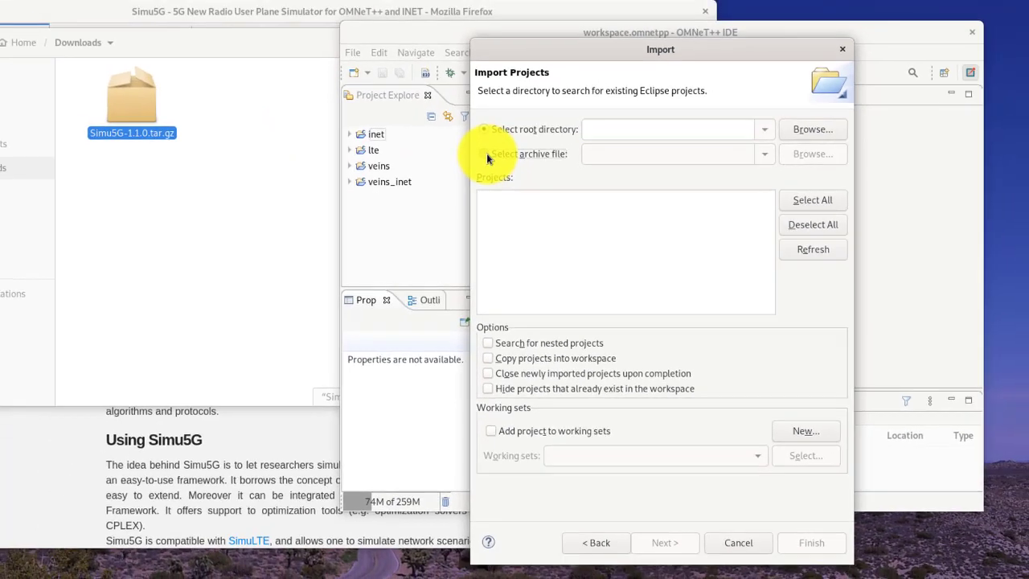
Choose Simu5G-1.1.0.tar.gz from Downloads as the archive file and import the simu5G project into the workspace
{"action": "left_click", "coordinate": [485, 155]}
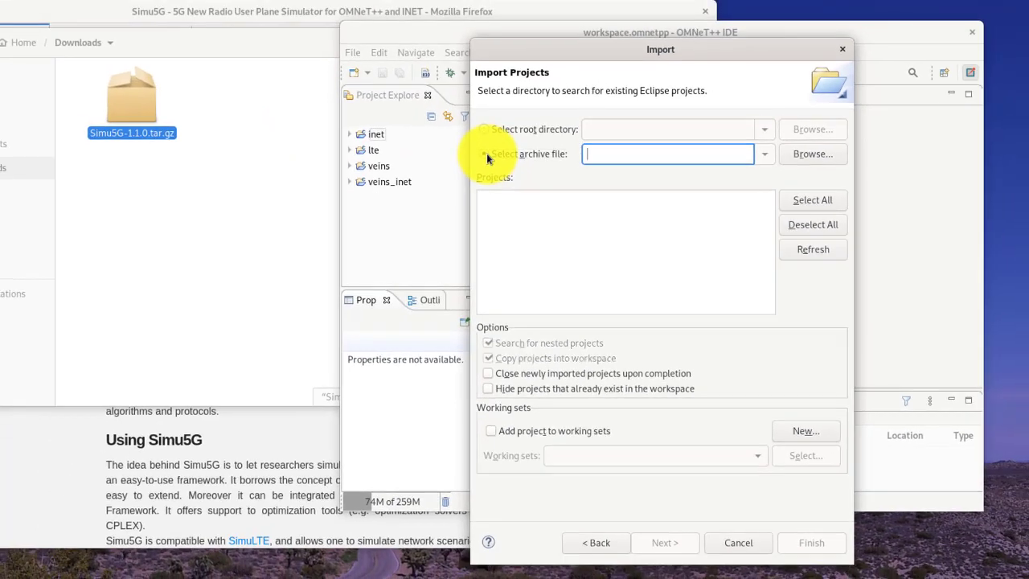
{"action": "left_click", "coordinate": [812, 155]}
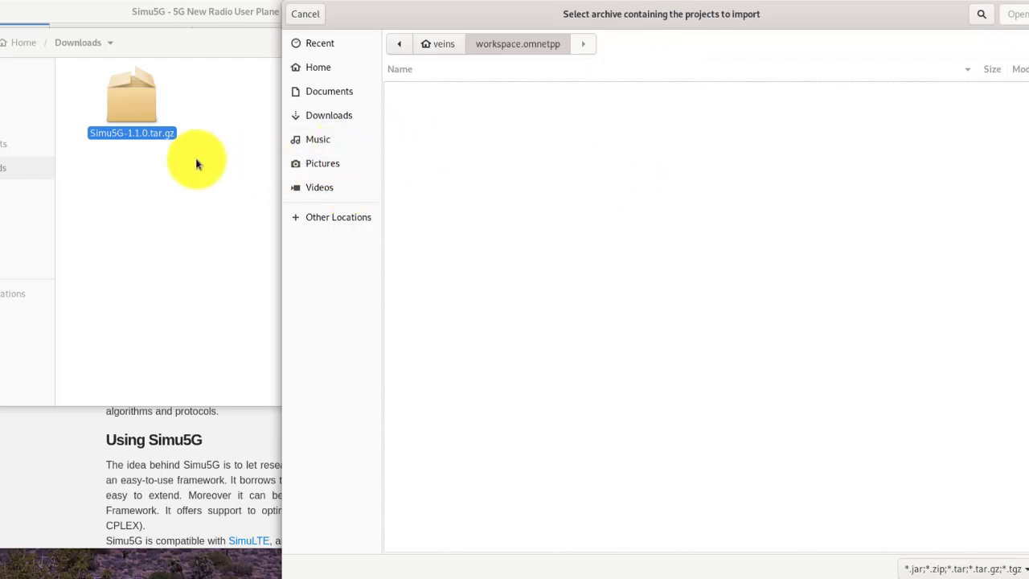
{"action": "left_click", "coordinate": [337, 120]}
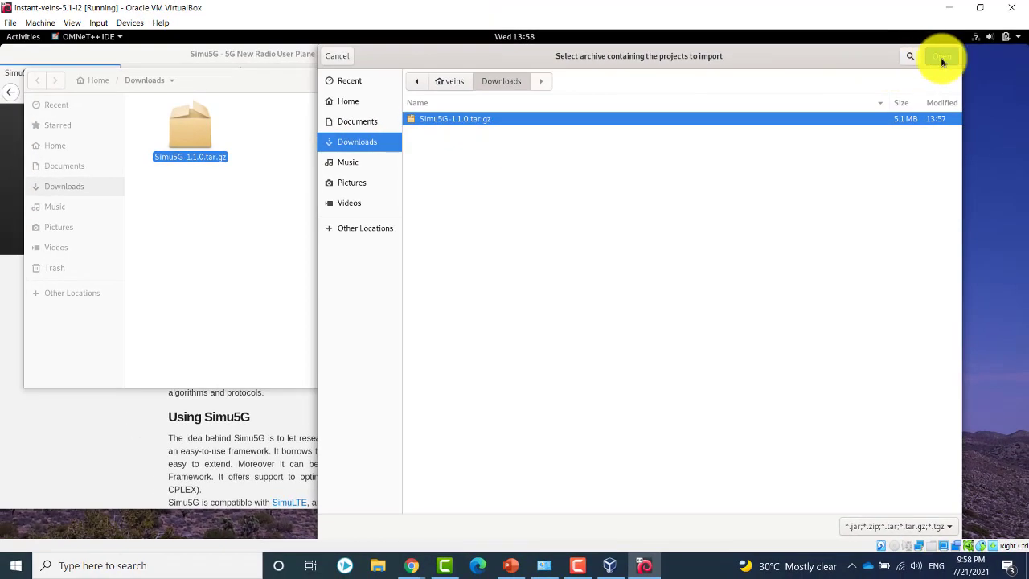
{"action": "left_click", "coordinate": [942, 58]}
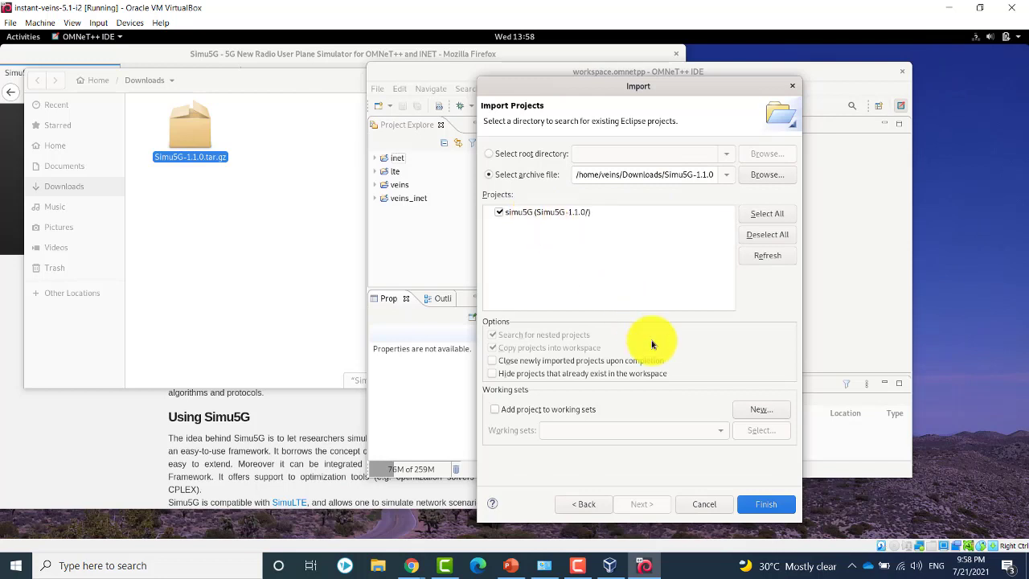
{"action": "left_click", "coordinate": [771, 506]}
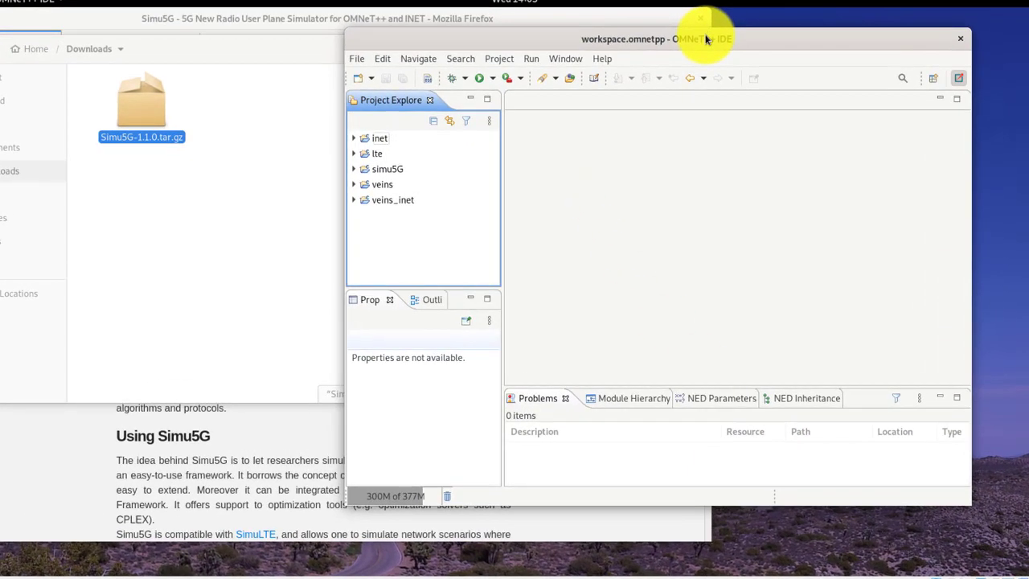
Reposition and enlarge the IDE window and minimise the Properties and Outline views to view the simu5G project's full contents
{"action": "left_click_drag", "start_coordinate": [684, 71], "coordinate": [545, 28]}
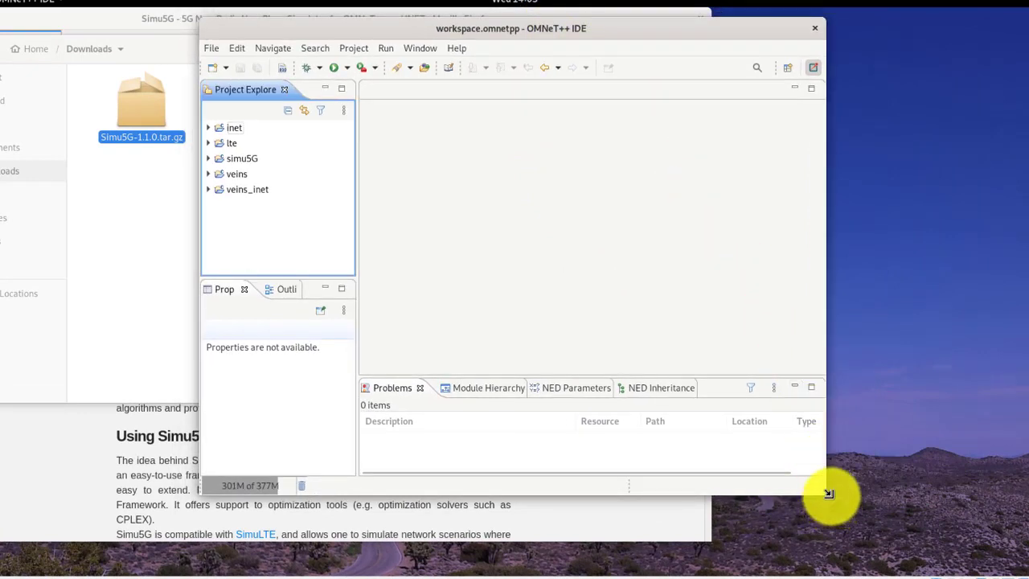
{"action": "left_click_drag", "start_coordinate": [830, 500], "coordinate": [932, 512]}
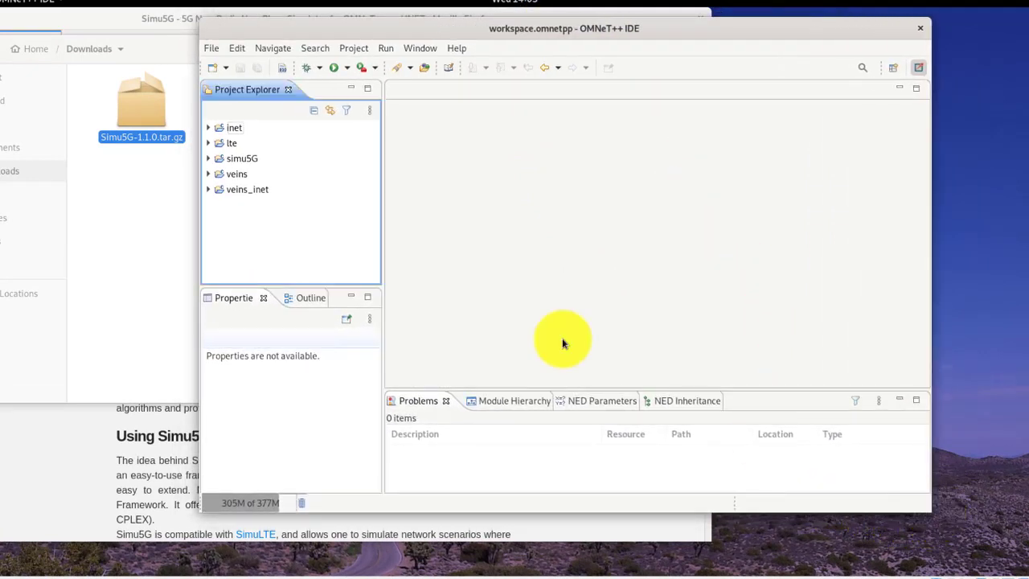
{"action": "left_click", "coordinate": [208, 161]}
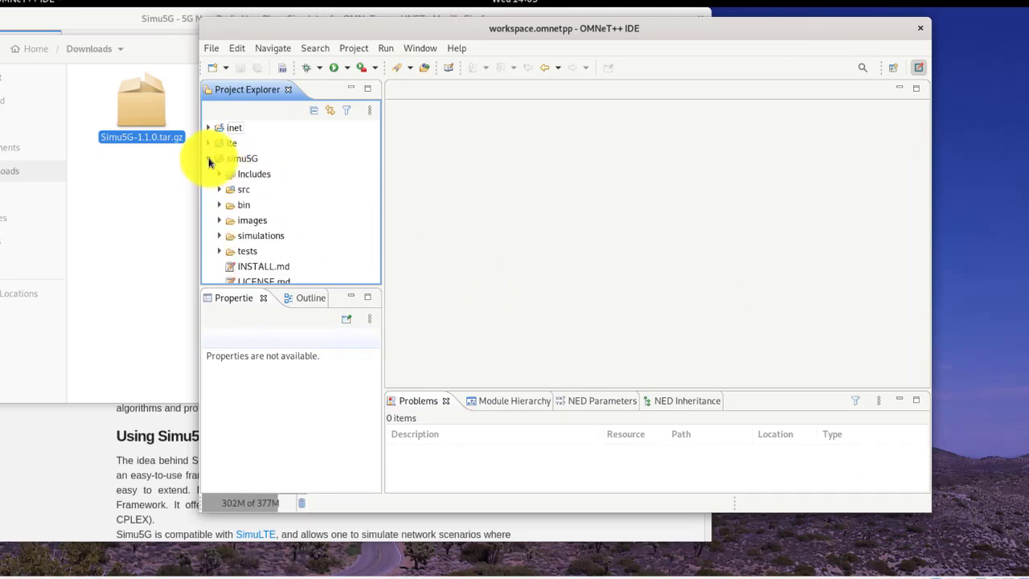
{"action": "left_click", "coordinate": [356, 299]}
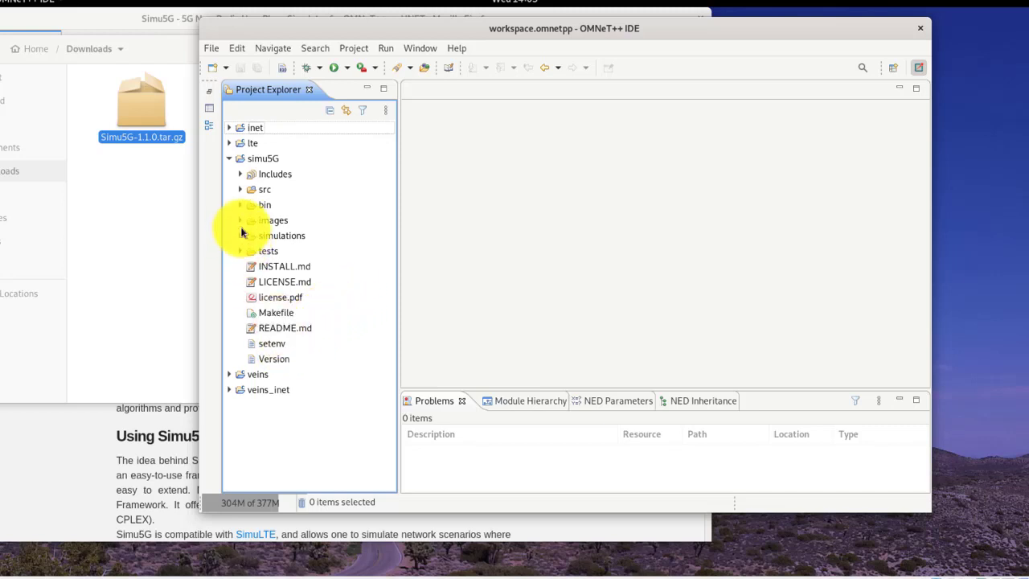
{"action": "left_click", "coordinate": [229, 158]}
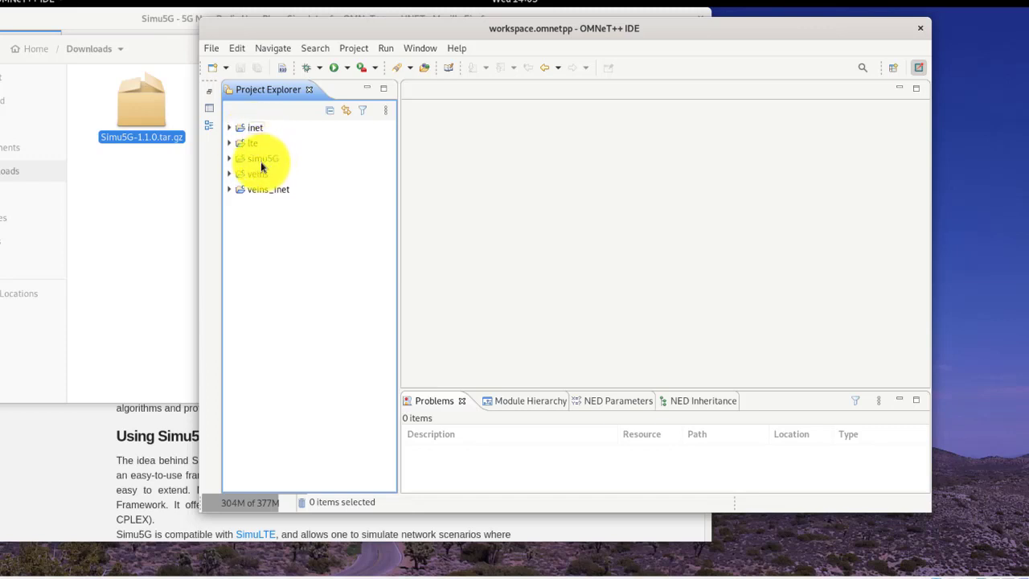
Change the simu5G project's references so that it refers to inet instead of inet4, and apply the properties
{"action": "left_click", "coordinate": [251, 159]}
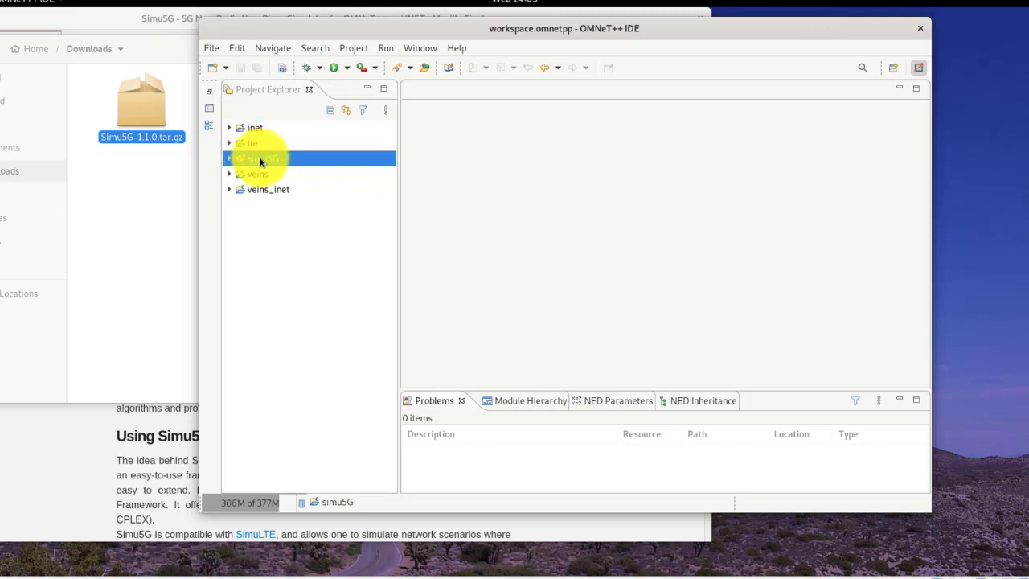
{"action": "right_click", "coordinate": [259, 161]}
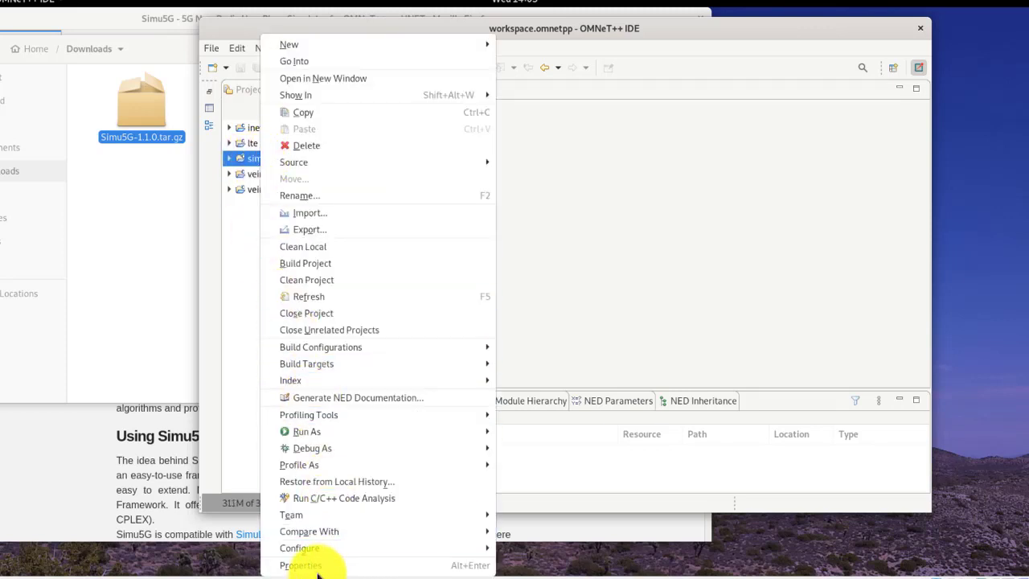
{"action": "left_click", "coordinate": [318, 568]}
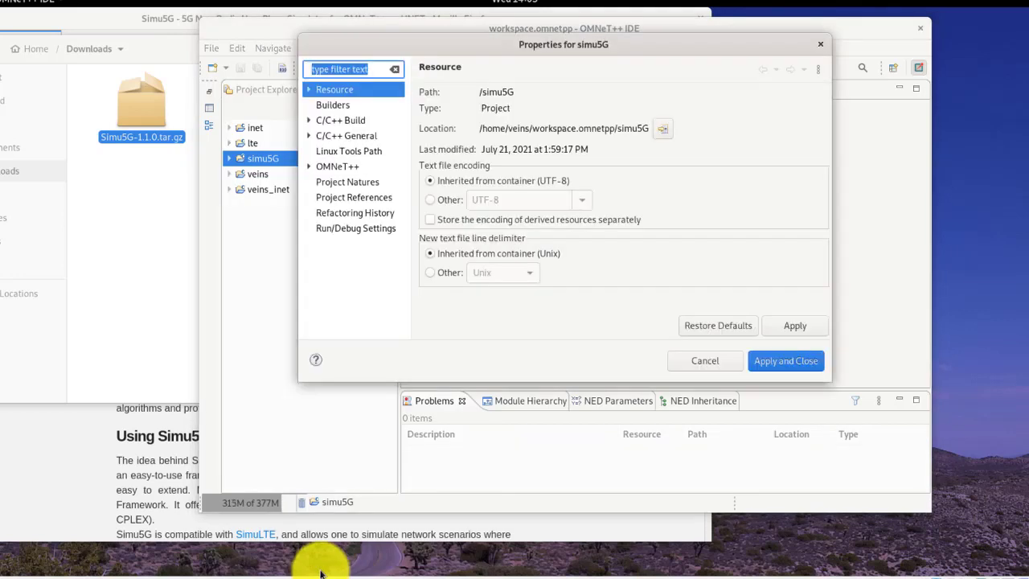
{"action": "left_click", "coordinate": [335, 199]}
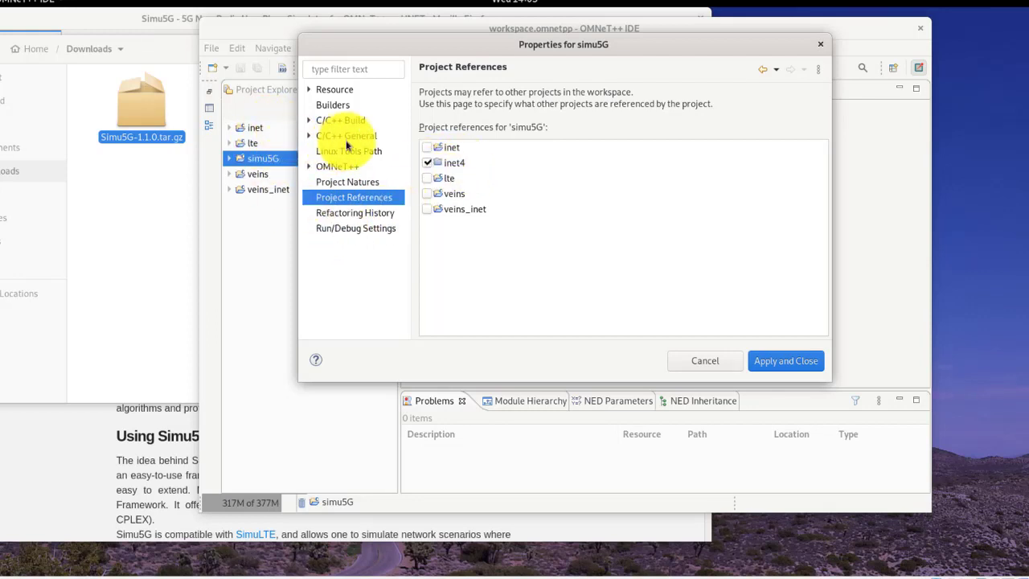
{"action": "left_click", "coordinate": [427, 150]}
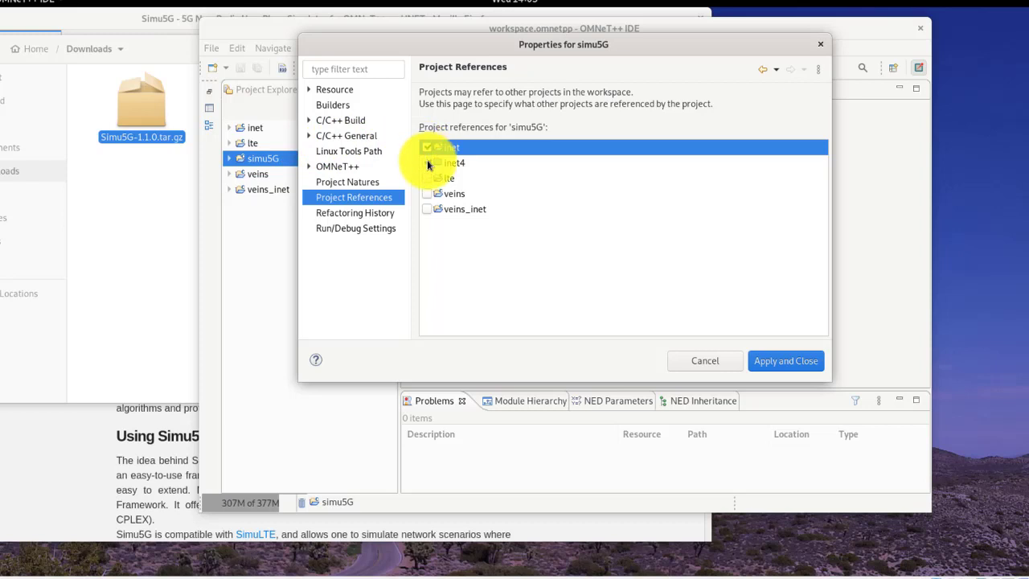
{"action": "left_click", "coordinate": [428, 162]}
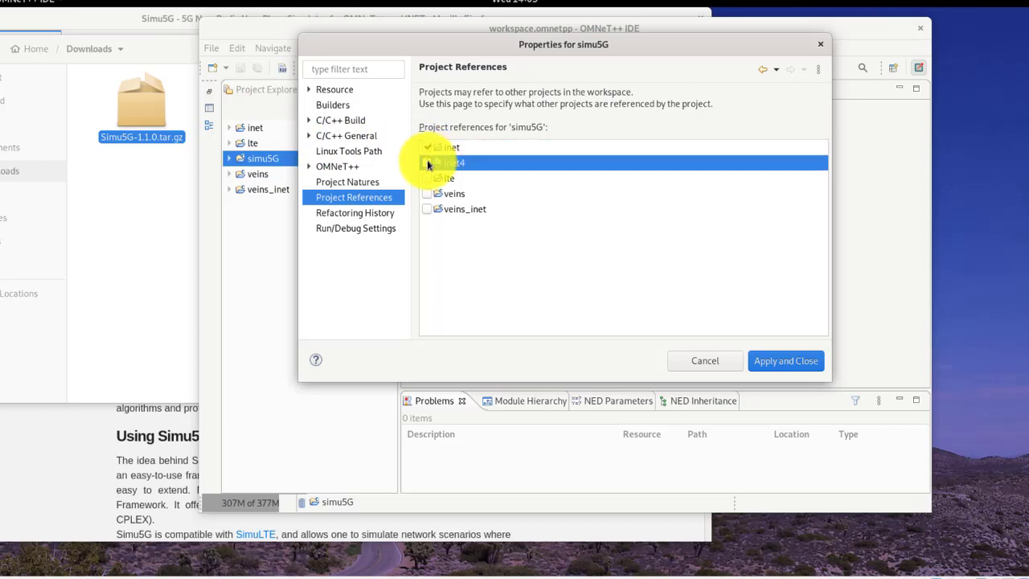
{"action": "left_click", "coordinate": [773, 361]}
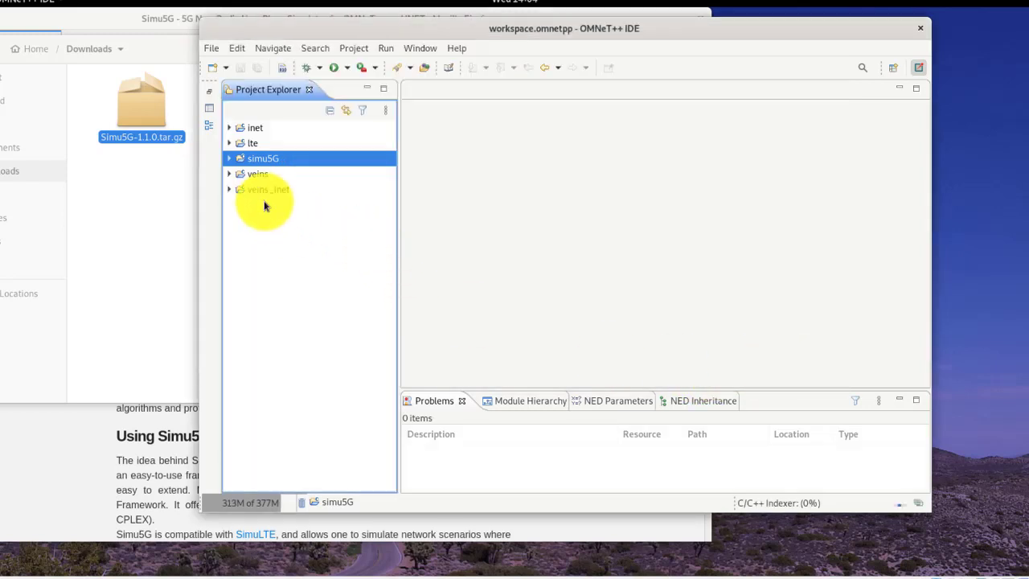
Examine the example folders under simulations/NR in the simu5G project, including the contents of cars, and collapse the tree again
{"action": "left_click", "coordinate": [231, 160]}
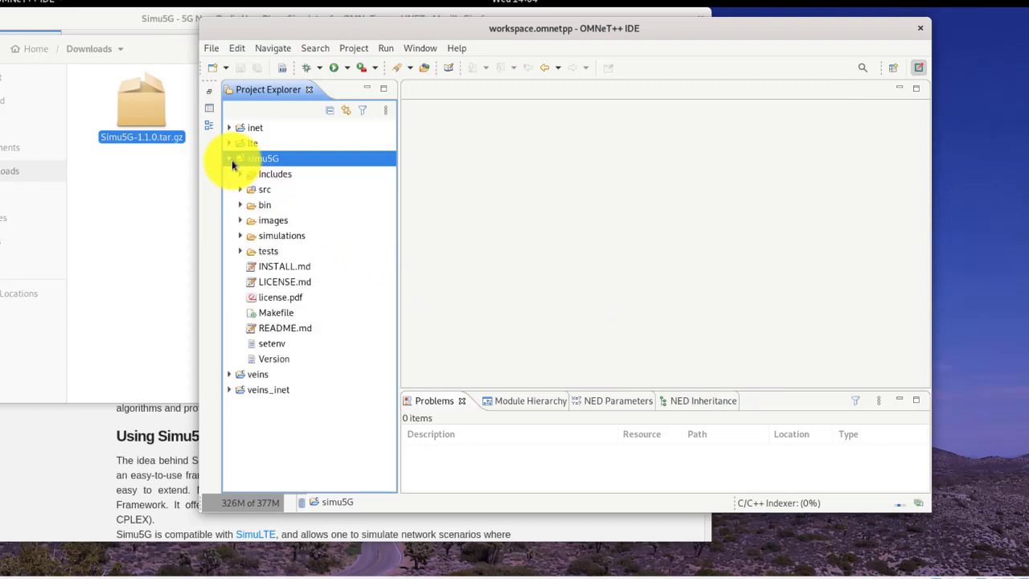
{"action": "left_click", "coordinate": [240, 239]}
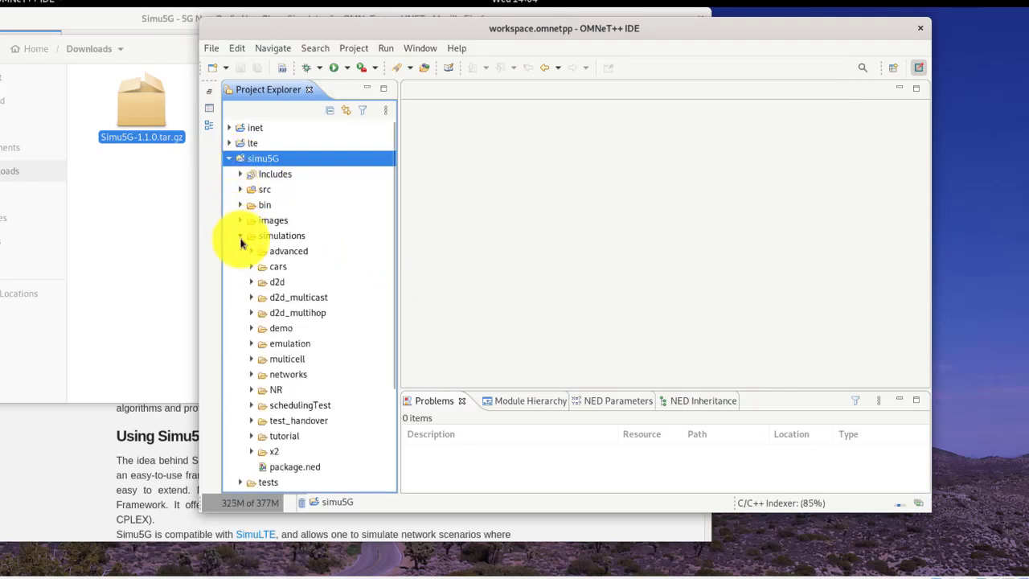
{"action": "left_click", "coordinate": [251, 390]}
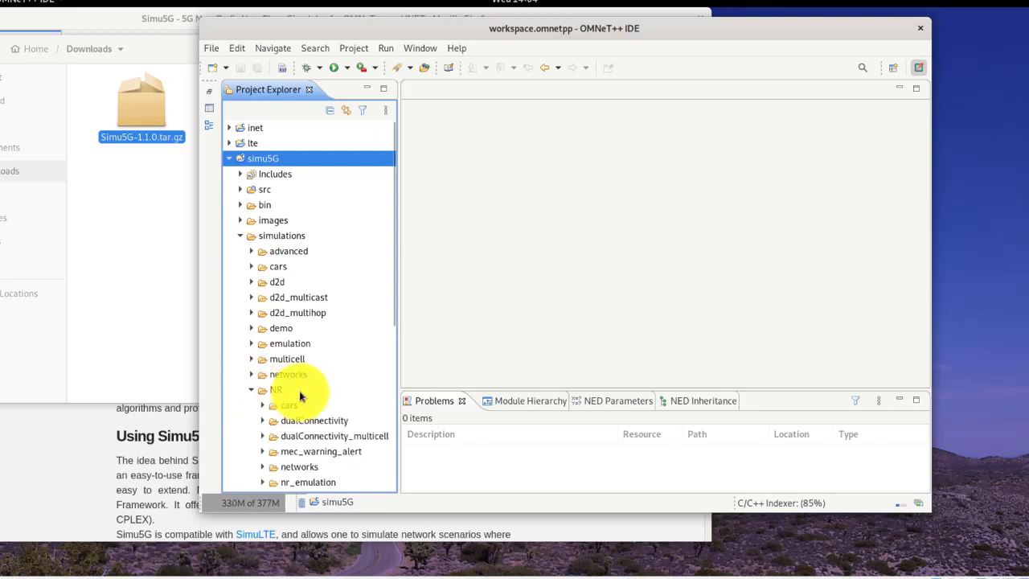
{"action": "scroll", "coordinate": [298, 394], "scroll_direction": "down", "scroll_amount": 5}
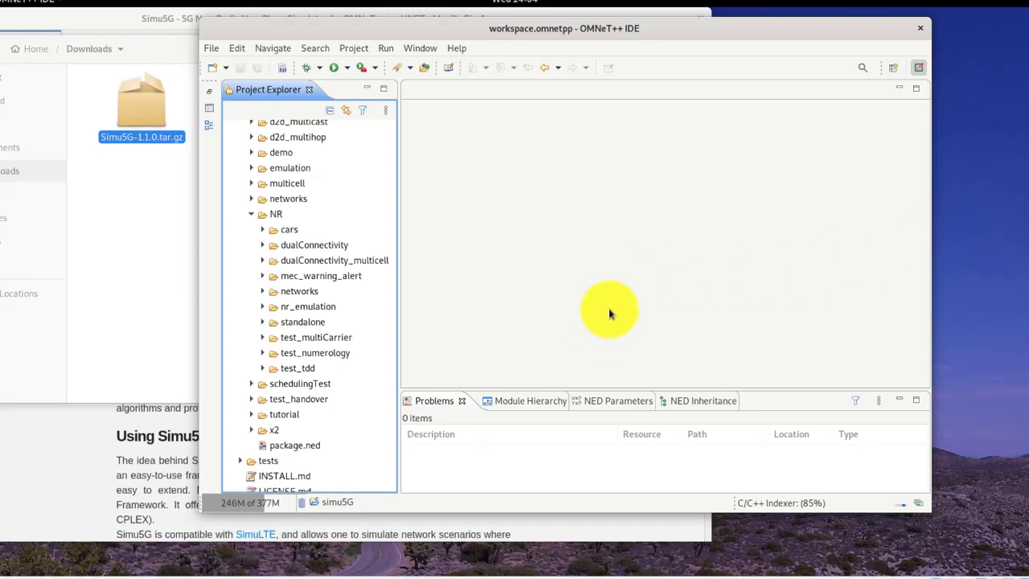
{"action": "left_click", "coordinate": [263, 230]}
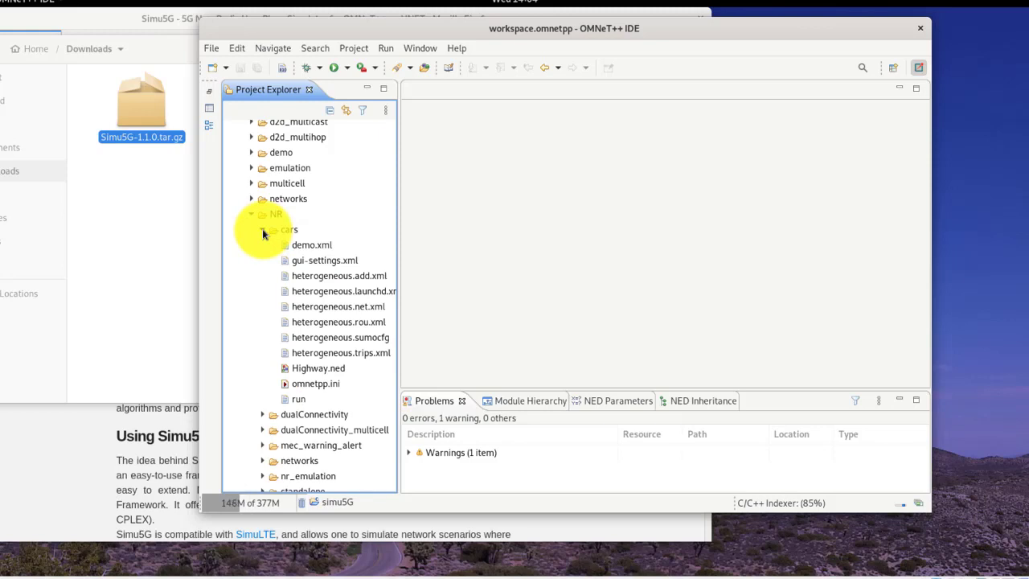
{"action": "left_click", "coordinate": [263, 231]}
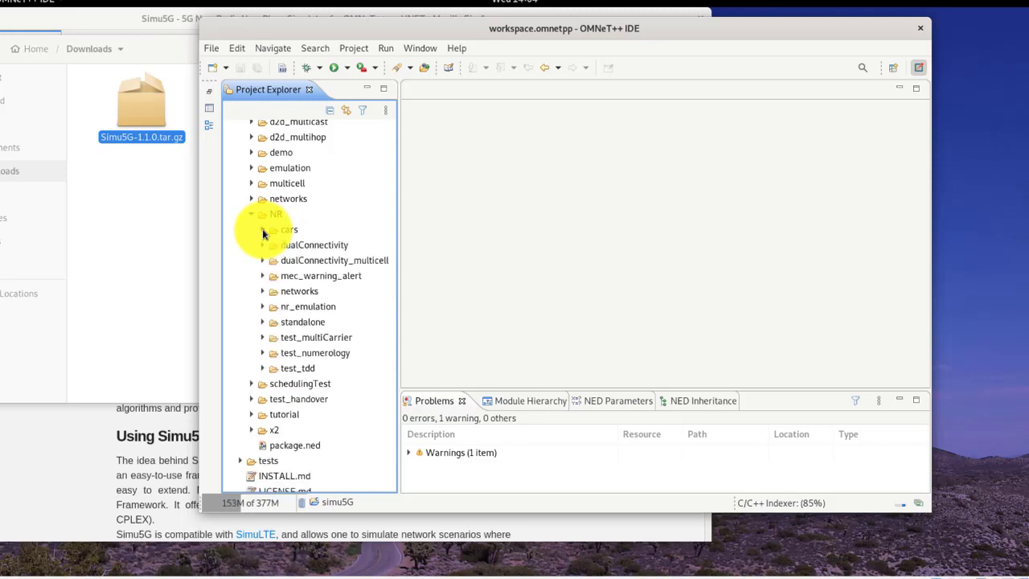
{"action": "left_click", "coordinate": [252, 215]}
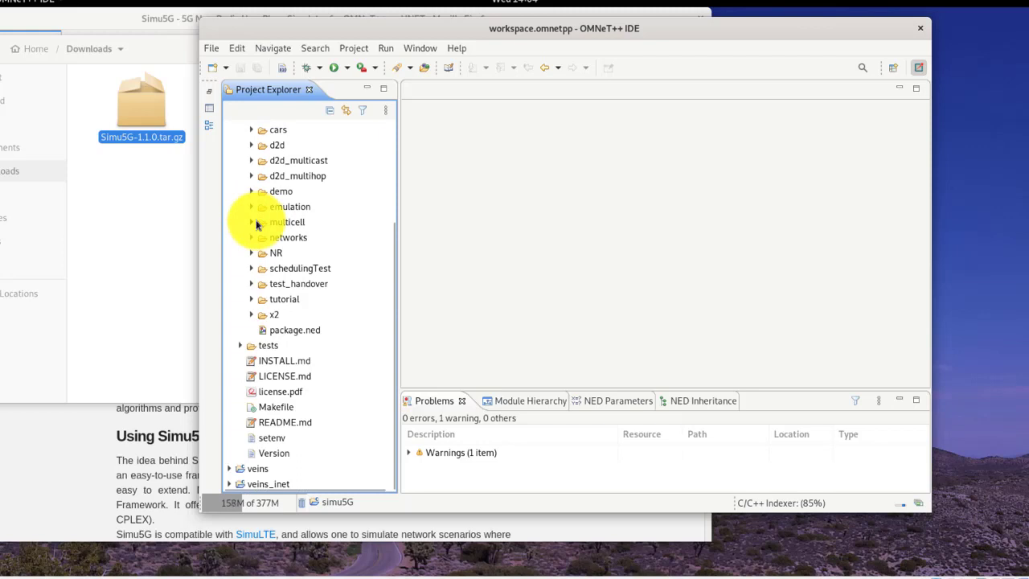
{"action": "scroll", "coordinate": [255, 222], "scroll_direction": "up", "scroll_amount": 3}
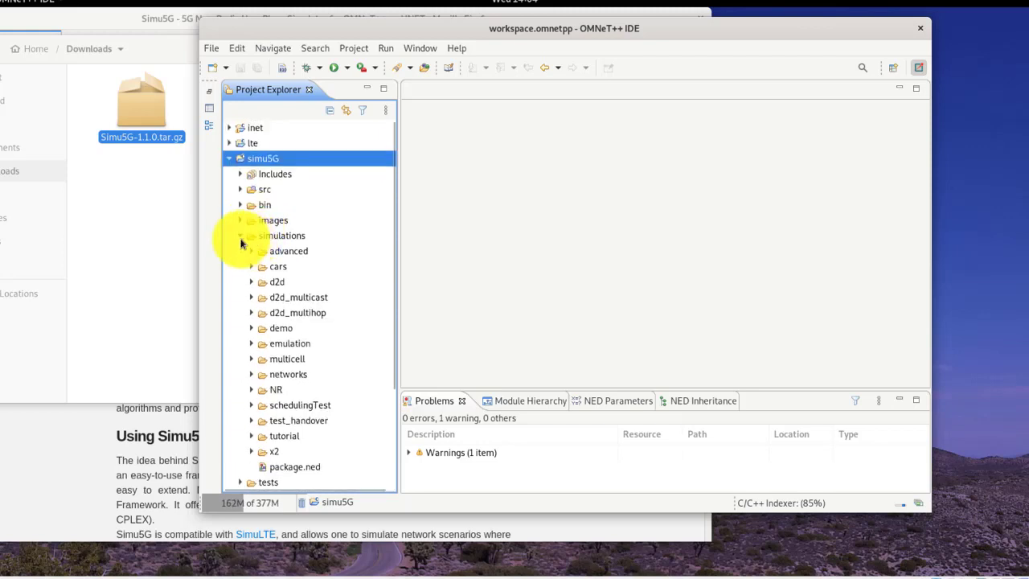
{"action": "left_click", "coordinate": [240, 236]}
{"action": "left_click", "coordinate": [228, 158]}
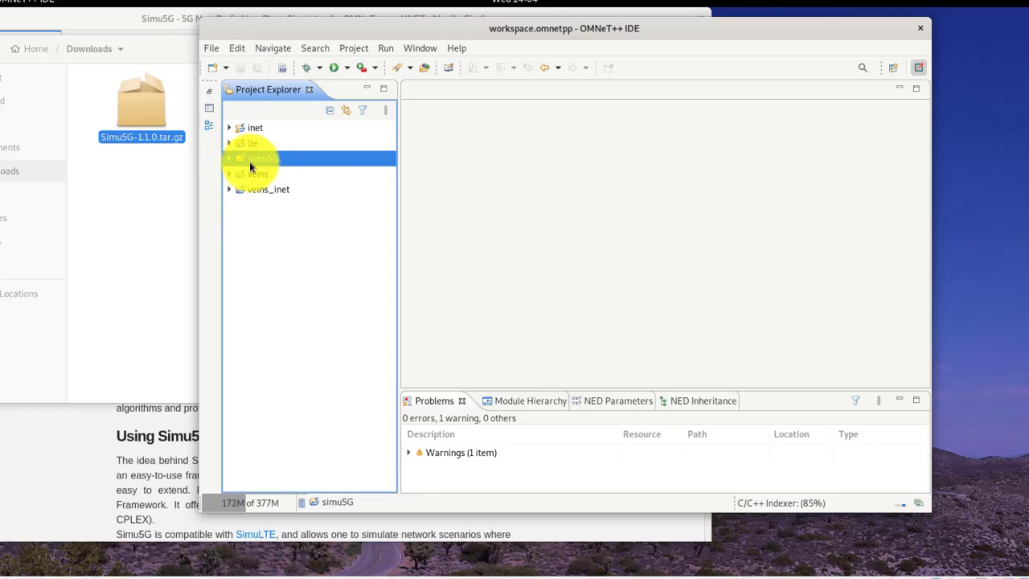
Add veins_inet to the simu5G project's references and apply the properties
{"action": "right_click", "coordinate": [250, 164]}
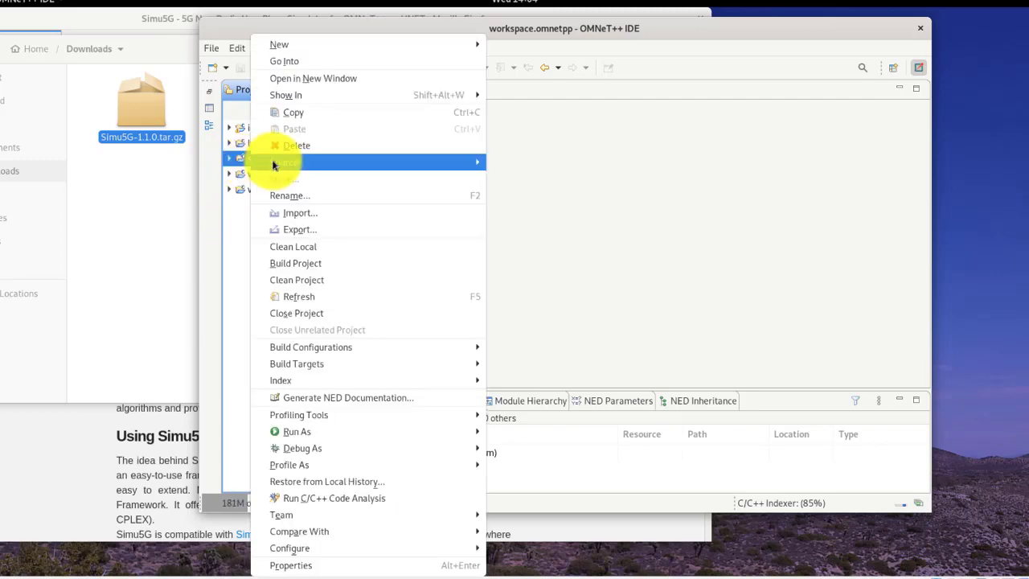
{"action": "left_click", "coordinate": [308, 566]}
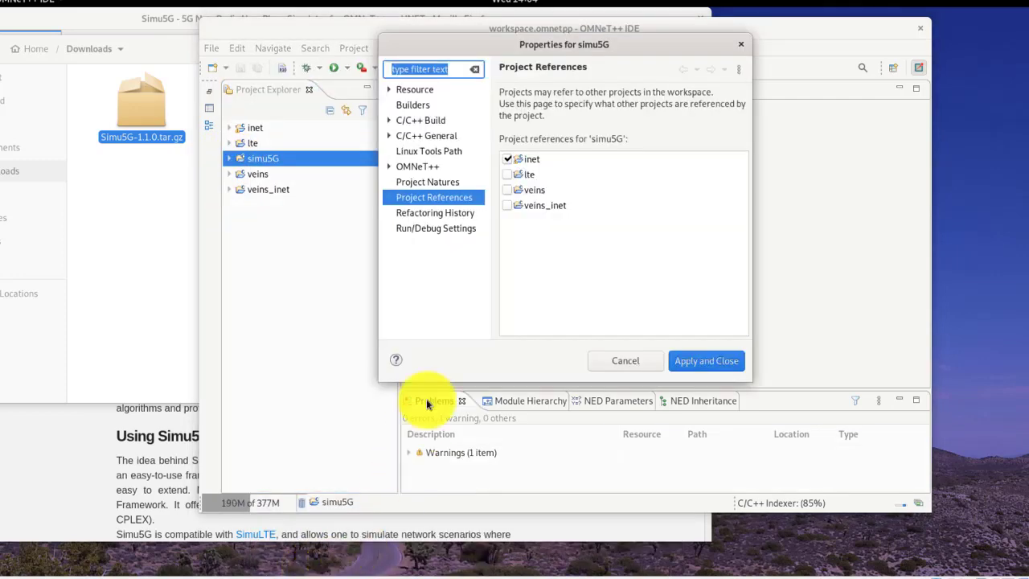
{"action": "left_click", "coordinate": [507, 211]}
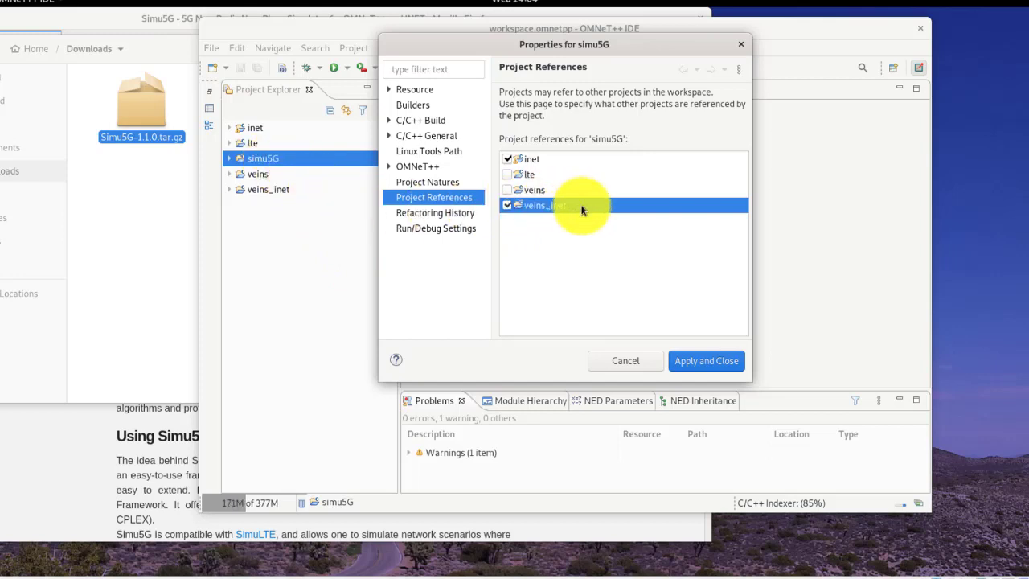
{"action": "left_click", "coordinate": [701, 362]}
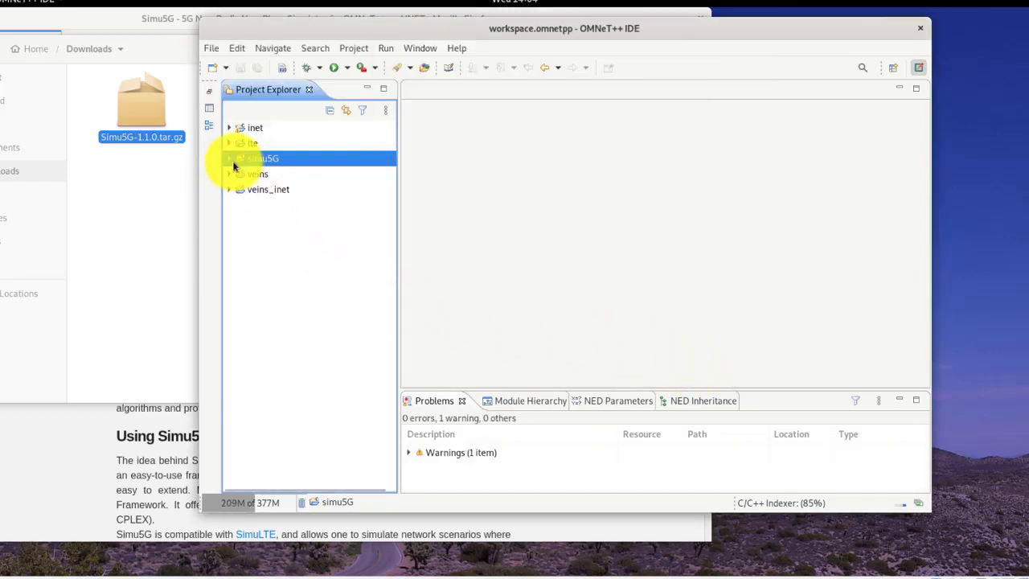
Open Highway.ned from the simu5G project's simulations/NR/cars folder and dismiss the notice about the file
{"action": "left_click", "coordinate": [231, 160]}
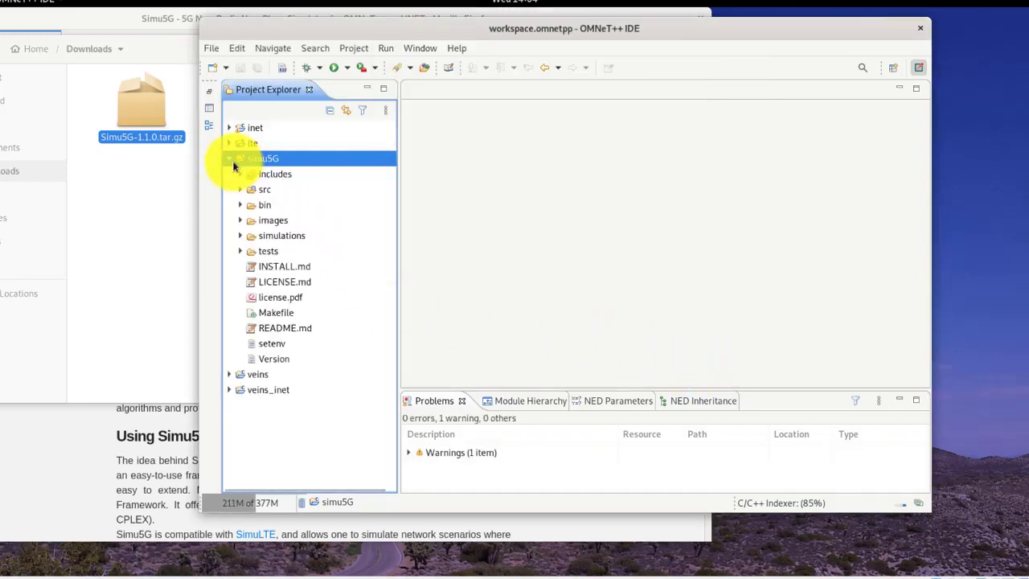
{"action": "left_click", "coordinate": [241, 235]}
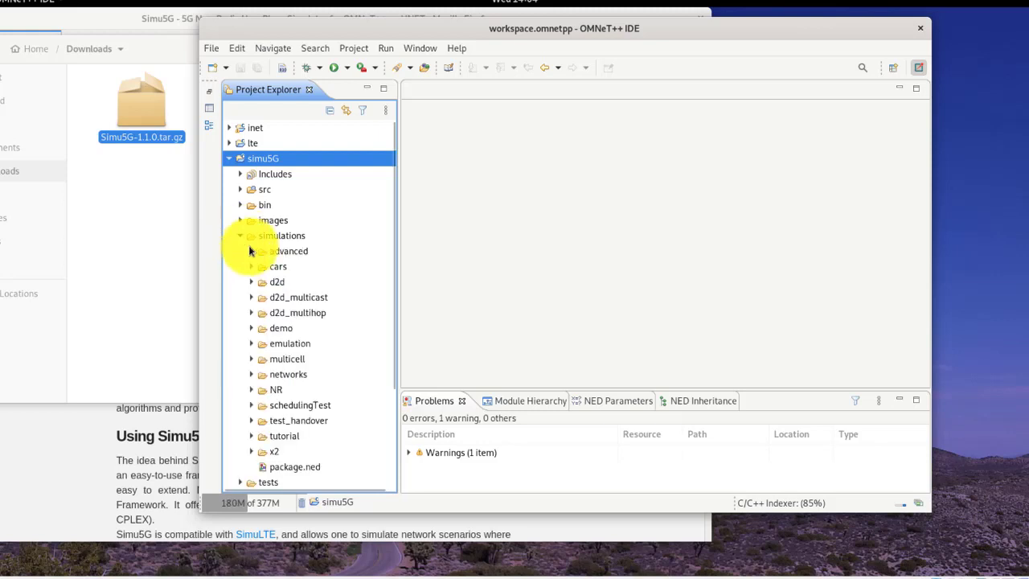
{"action": "left_click", "coordinate": [252, 391]}
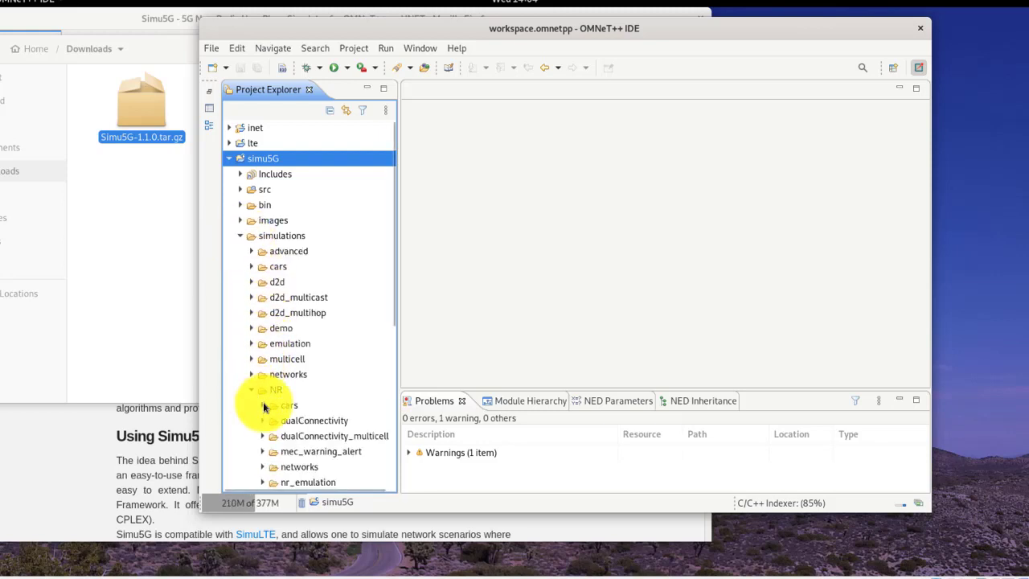
{"action": "left_click", "coordinate": [263, 405]}
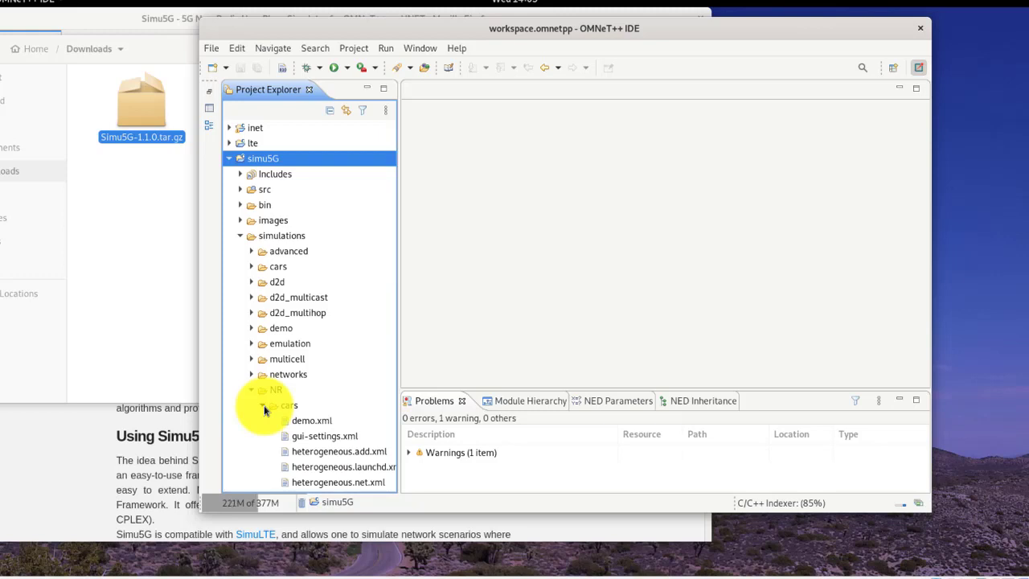
{"action": "scroll", "coordinate": [323, 348], "scroll_direction": "down", "scroll_amount": 2}
{"action": "scroll", "coordinate": [321, 356], "scroll_direction": "down", "scroll_amount": 1}
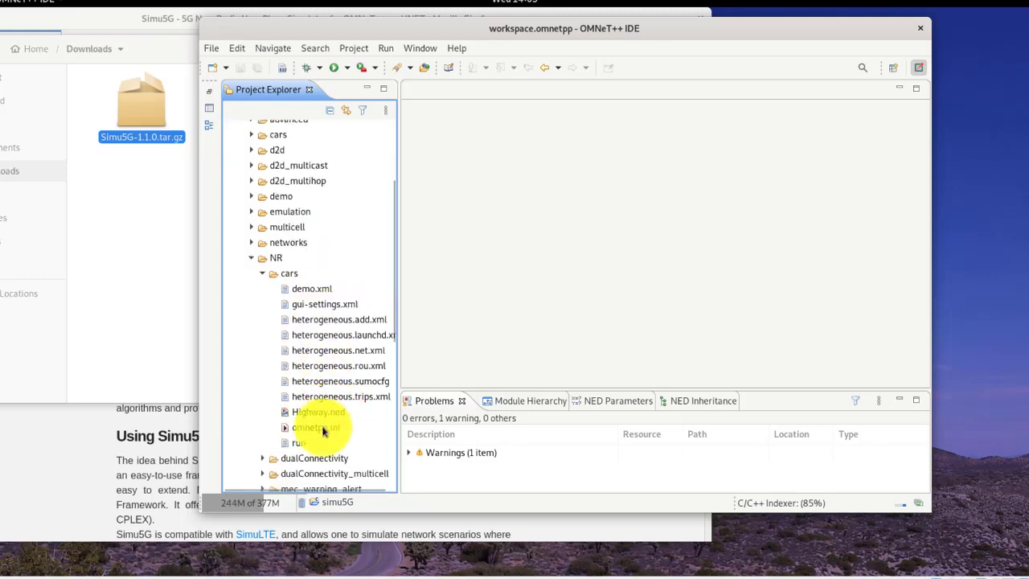
{"action": "left_click", "coordinate": [309, 414]}
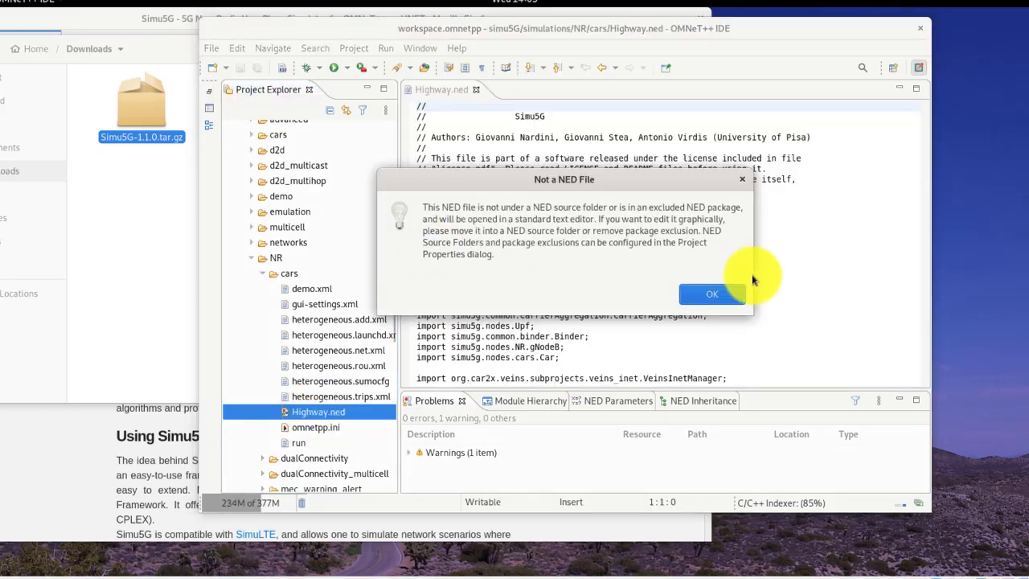
{"action": "left_click", "coordinate": [740, 180]}
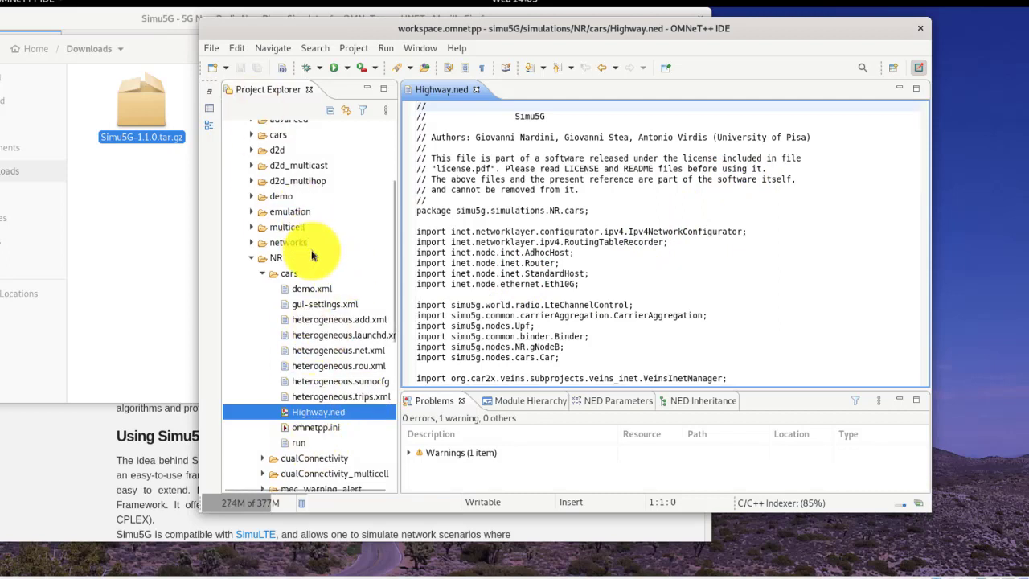
Close the Highway.ned editor and collapse the simu5G project in the project tree
{"action": "left_click", "coordinate": [476, 90]}
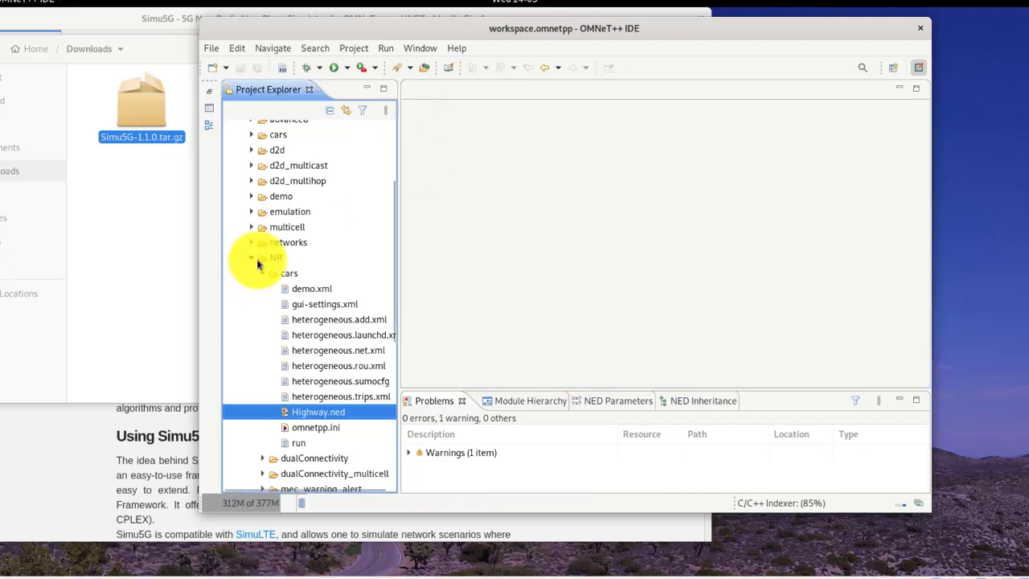
{"action": "scroll", "coordinate": [253, 259], "scroll_direction": "up", "scroll_amount": 3}
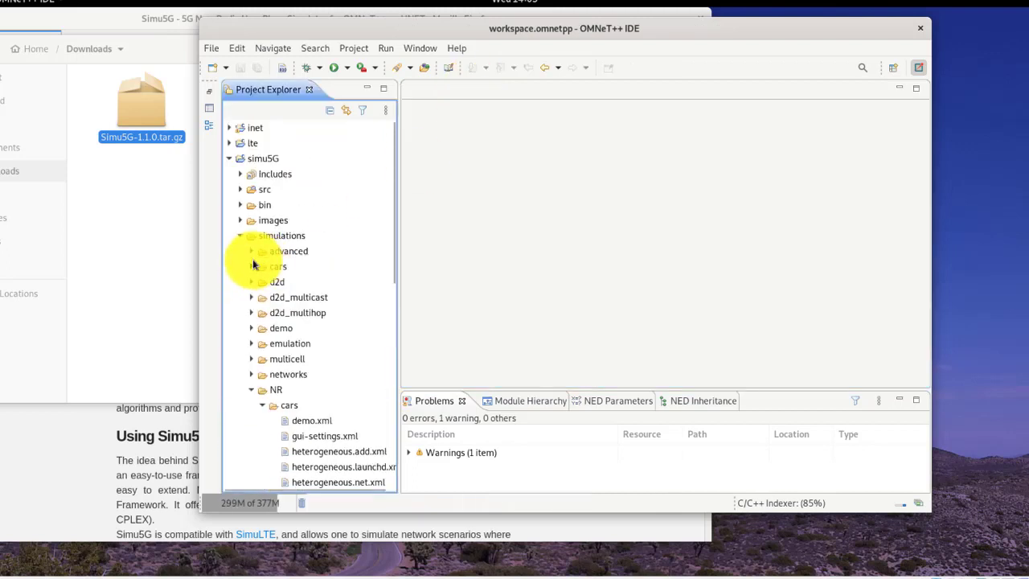
{"action": "left_click", "coordinate": [231, 160]}
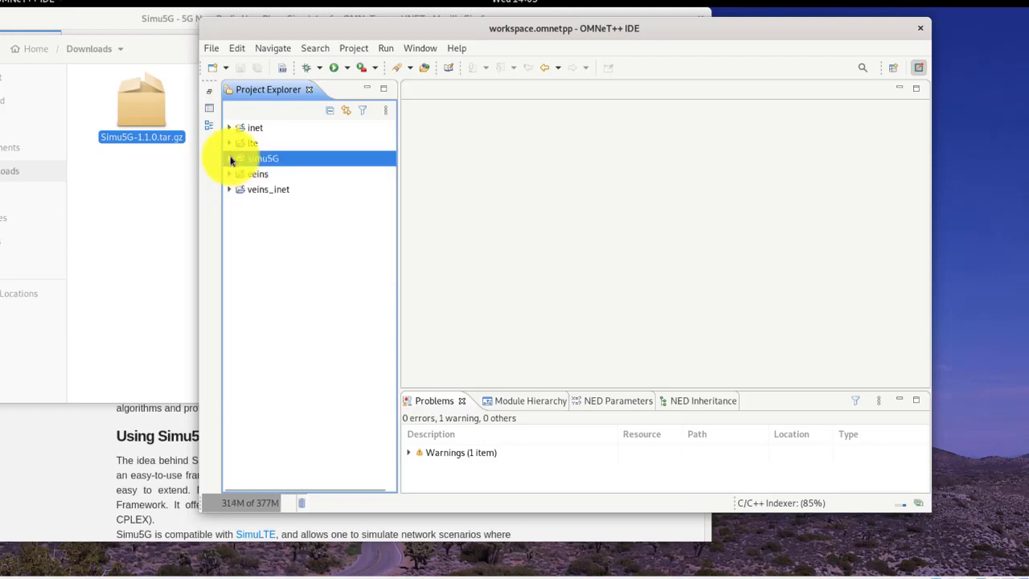
Enable the Simu5G Cars feature in the simu5G project's OMNeT++ project features and apply the properties
{"action": "left_click", "coordinate": [231, 160]}
{"action": "left_click", "coordinate": [231, 160]}
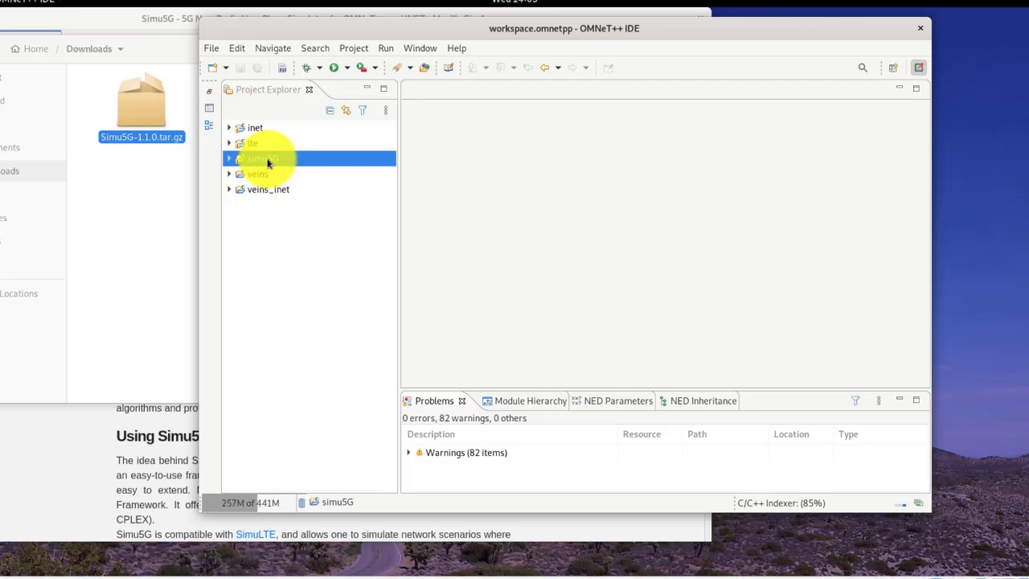
{"action": "right_click", "coordinate": [268, 163]}
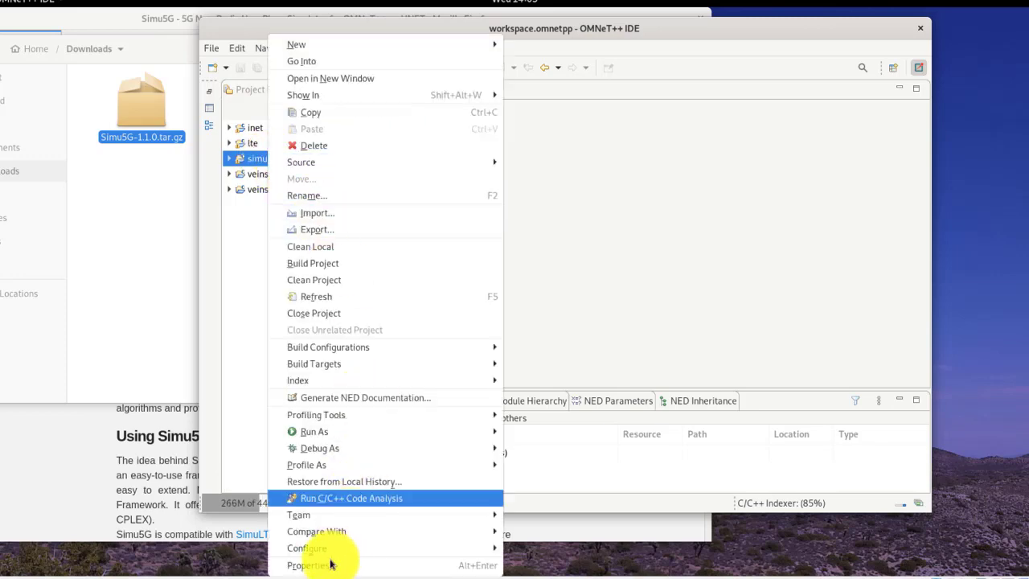
{"action": "left_click", "coordinate": [325, 567]}
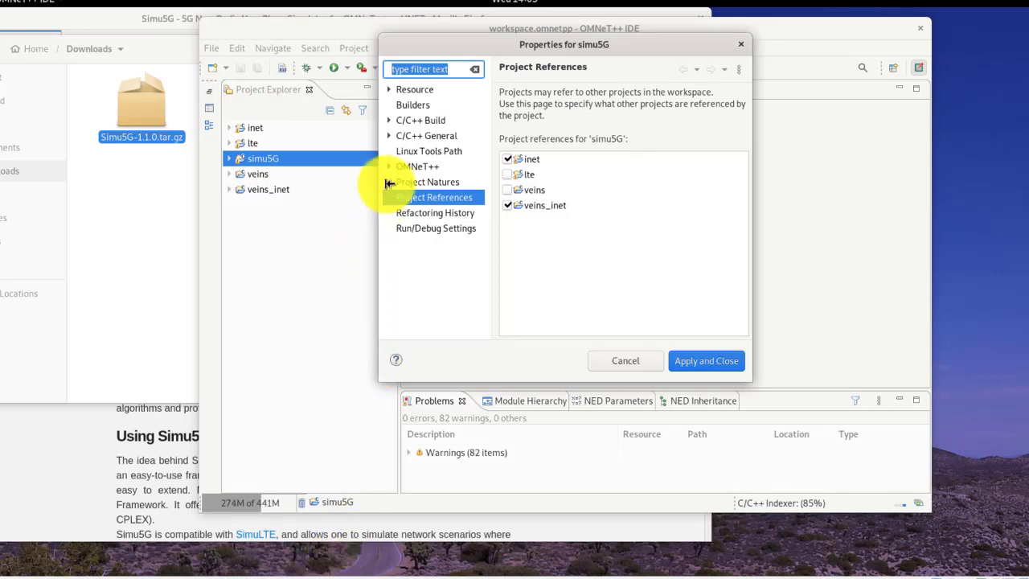
{"action": "left_click", "coordinate": [388, 165]}
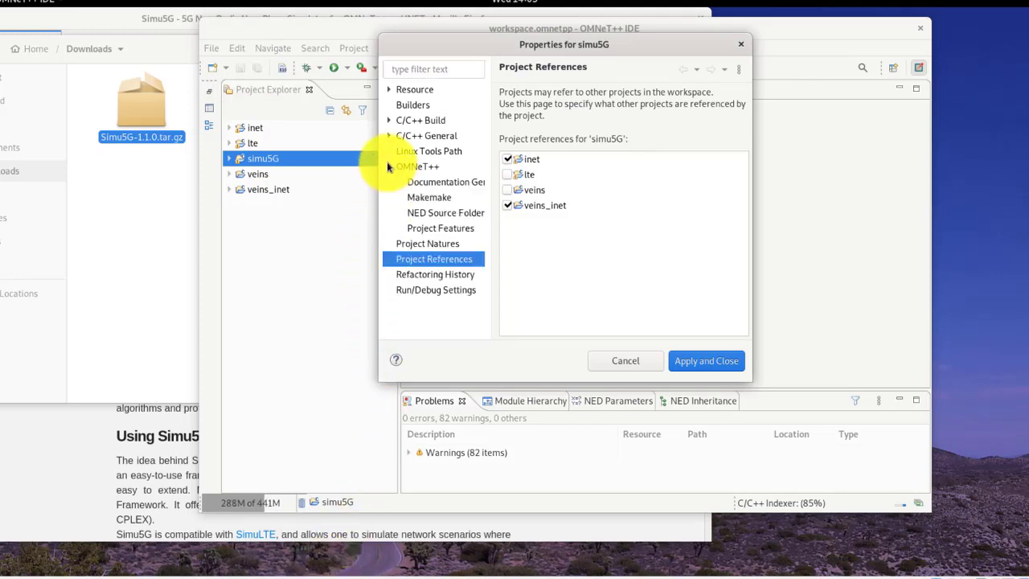
{"action": "left_click", "coordinate": [440, 230]}
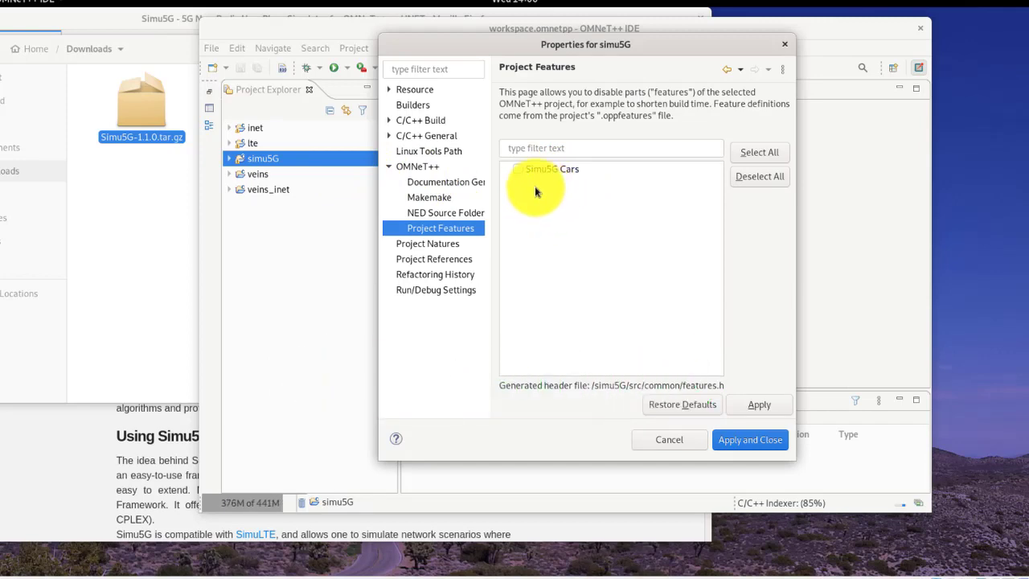
{"action": "left_click", "coordinate": [518, 168]}
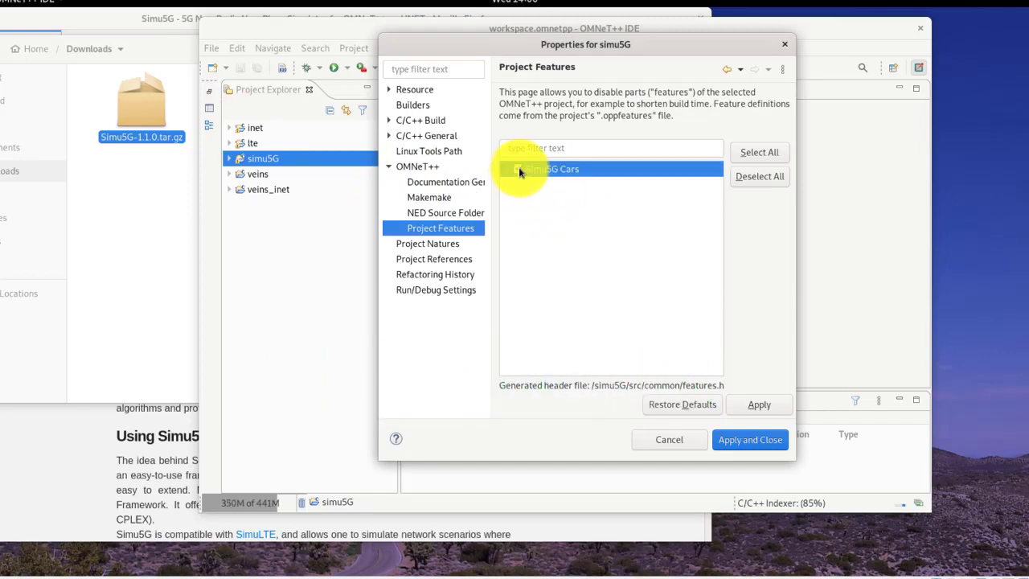
{"action": "left_click", "coordinate": [739, 440]}
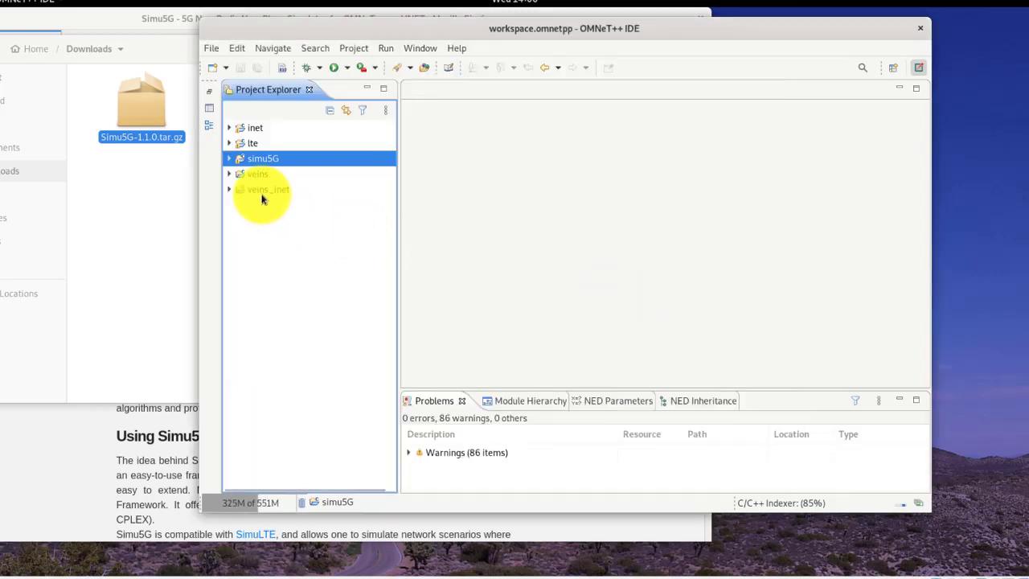
Move the IDE window aside and close the Downloads file window and Firefox with all its tabs
{"action": "left_click_drag", "start_coordinate": [565, 34], "coordinate": [686, 92]}
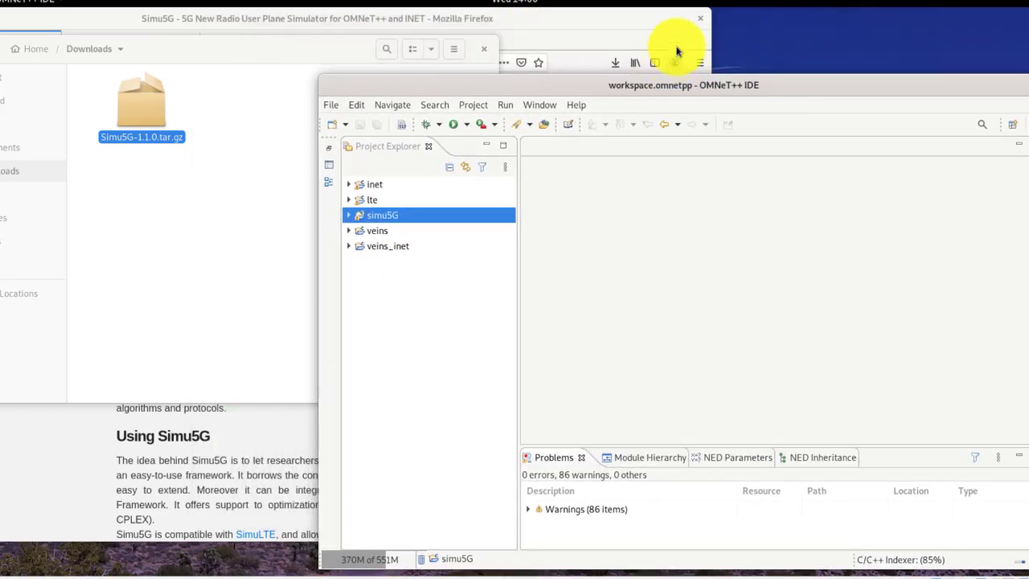
{"action": "left_click", "coordinate": [483, 55]}
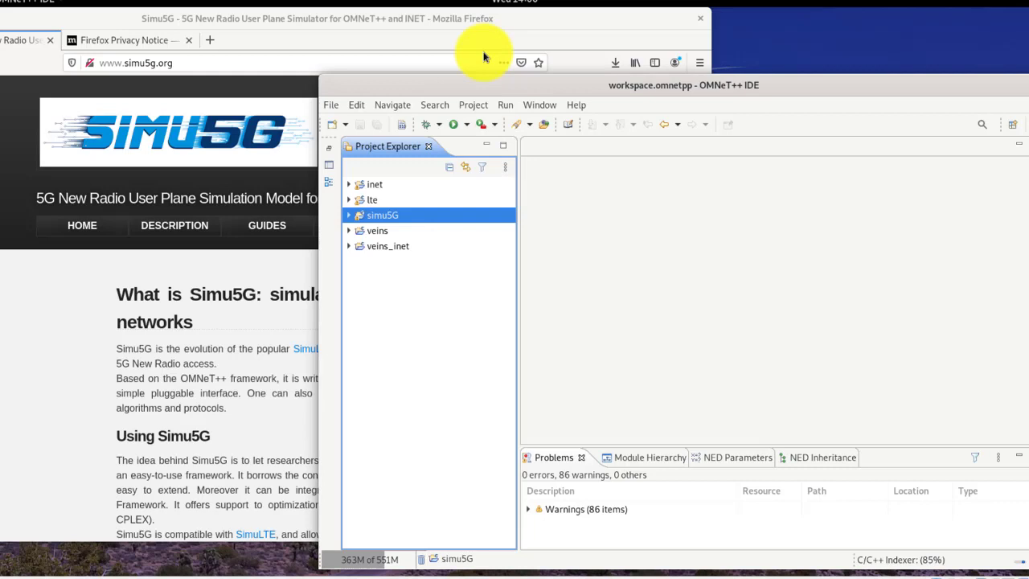
{"action": "left_click", "coordinate": [699, 23]}
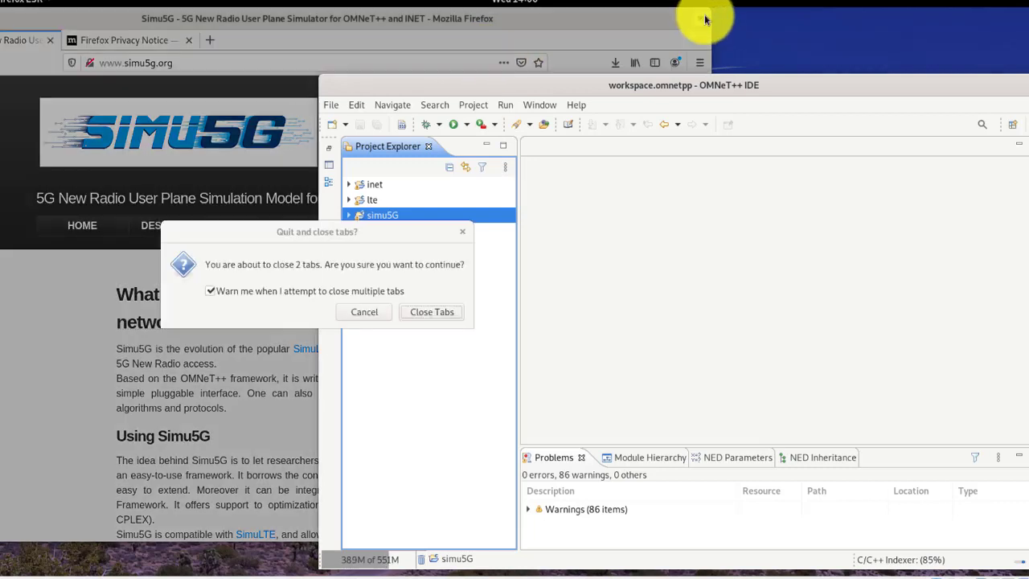
{"action": "left_click", "coordinate": [419, 315]}
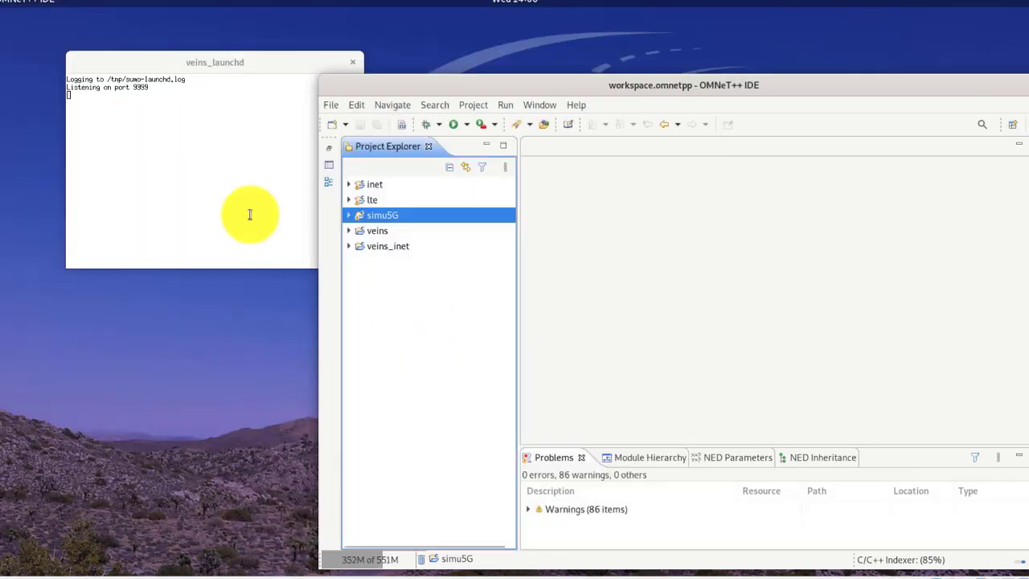
Arrange the veins_launchd window and the OMNeT++ IDE window side by side
{"action": "left_click_drag", "start_coordinate": [113, 65], "coordinate": [64, 67]}
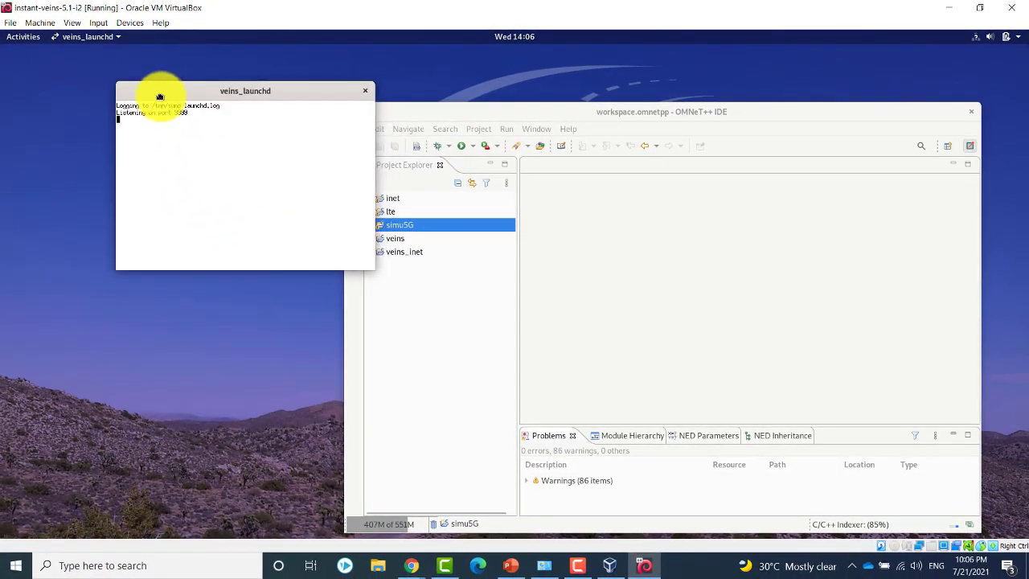
{"action": "left_click_drag", "start_coordinate": [123, 97], "coordinate": [71, 100]}
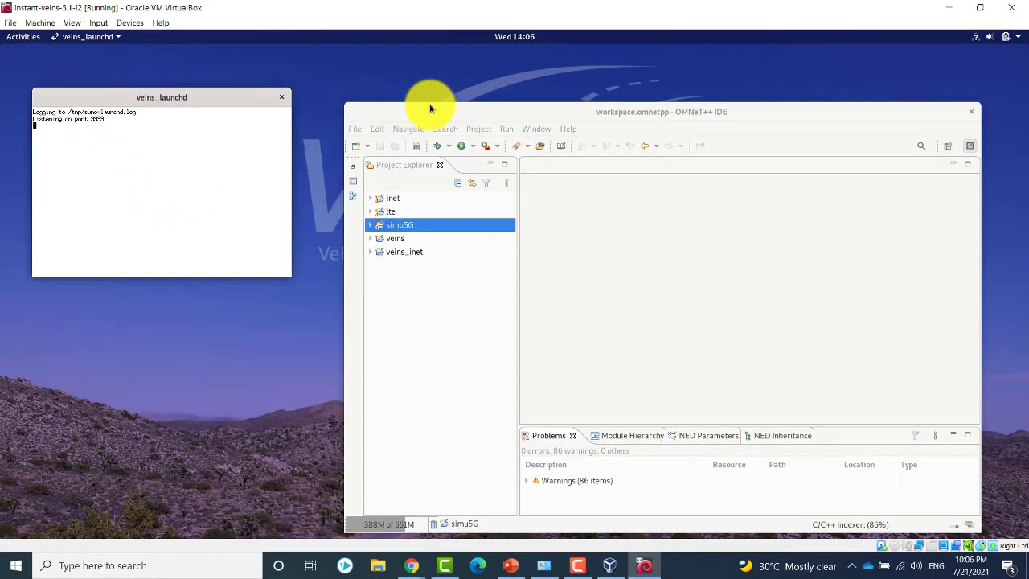
{"action": "left_click_drag", "start_coordinate": [475, 110], "coordinate": [457, 86]}
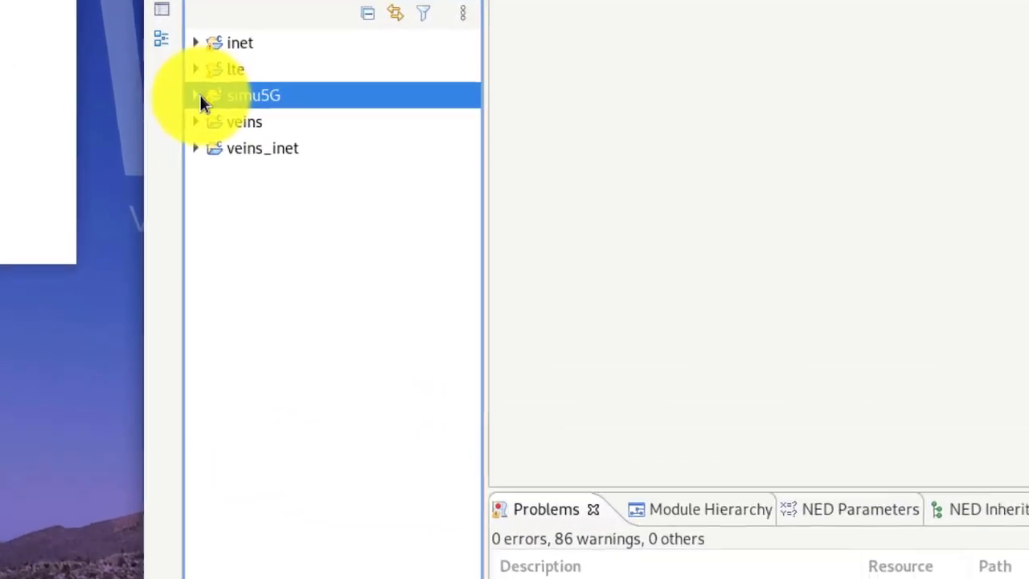
Open Highway.ned from the simu5G project's simulations/NR/cars folder
{"action": "left_click", "coordinate": [192, 92]}
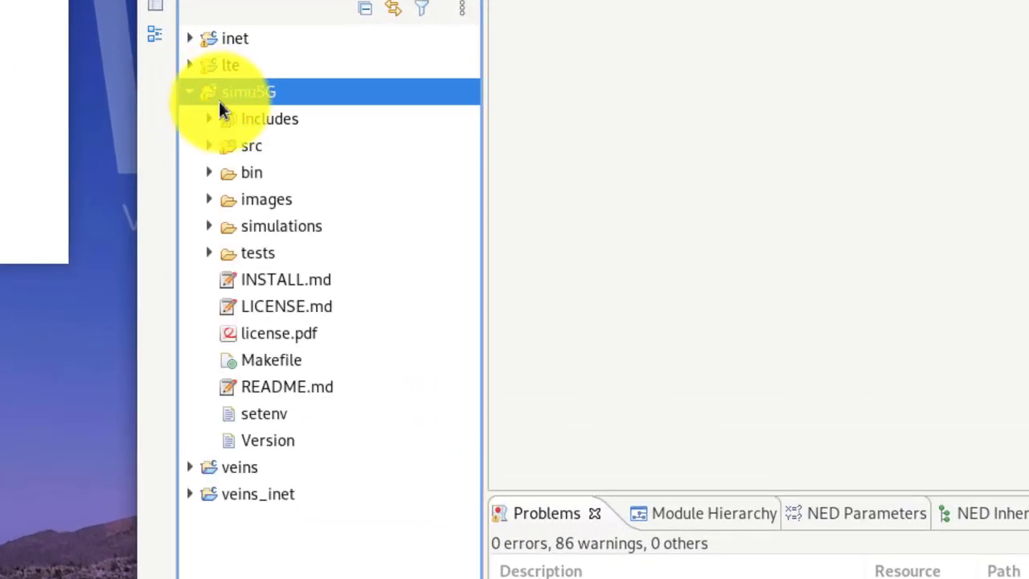
{"action": "left_click", "coordinate": [210, 229]}
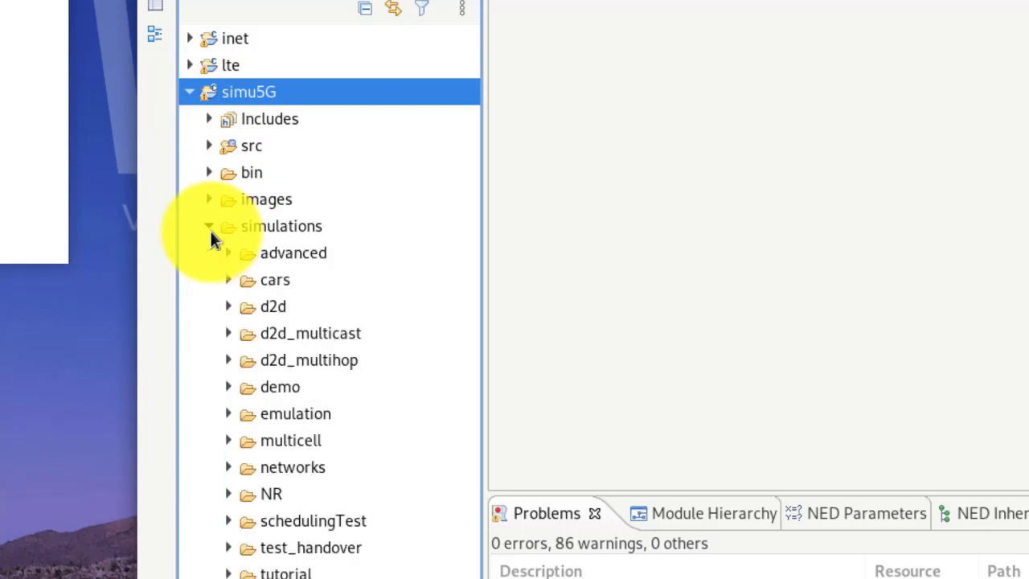
{"action": "left_click", "coordinate": [227, 279]}
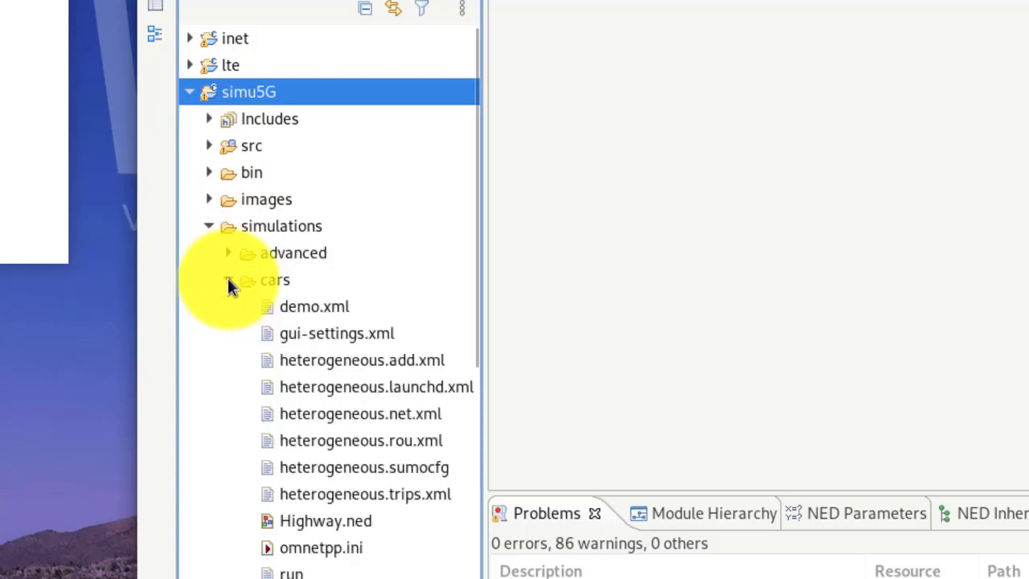
{"action": "left_click", "coordinate": [228, 279]}
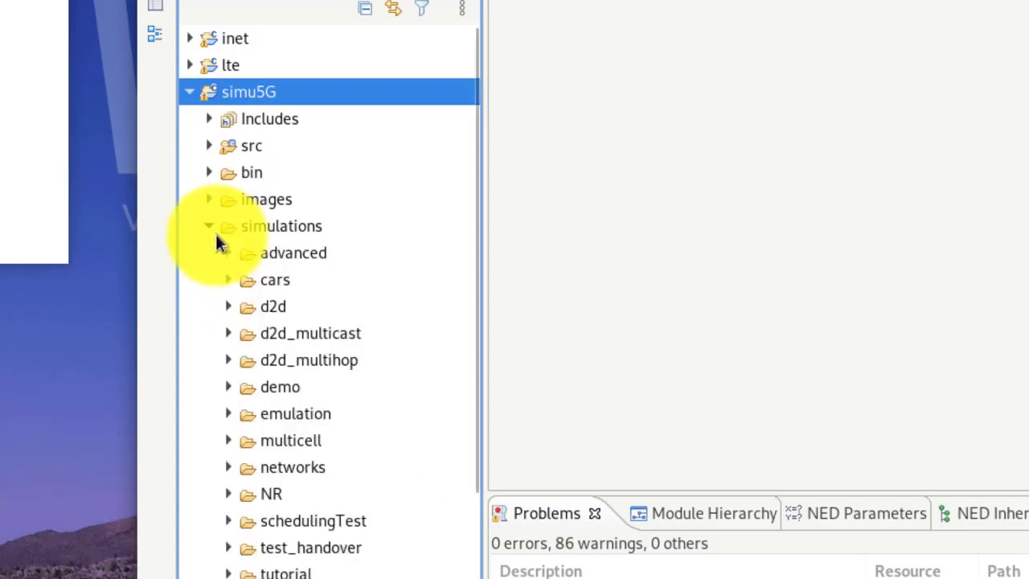
{"action": "left_click", "coordinate": [211, 230]}
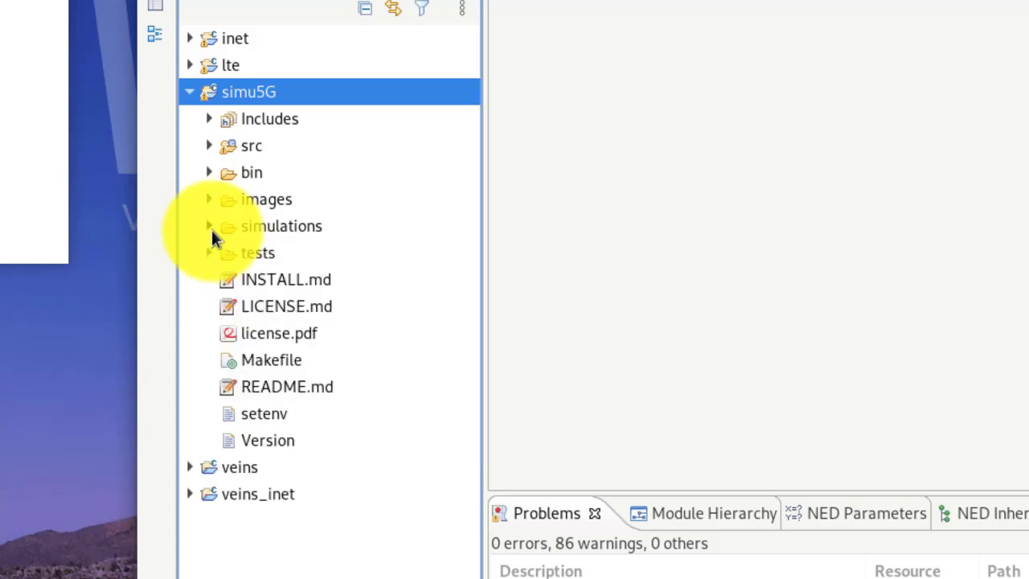
{"action": "left_click", "coordinate": [211, 228]}
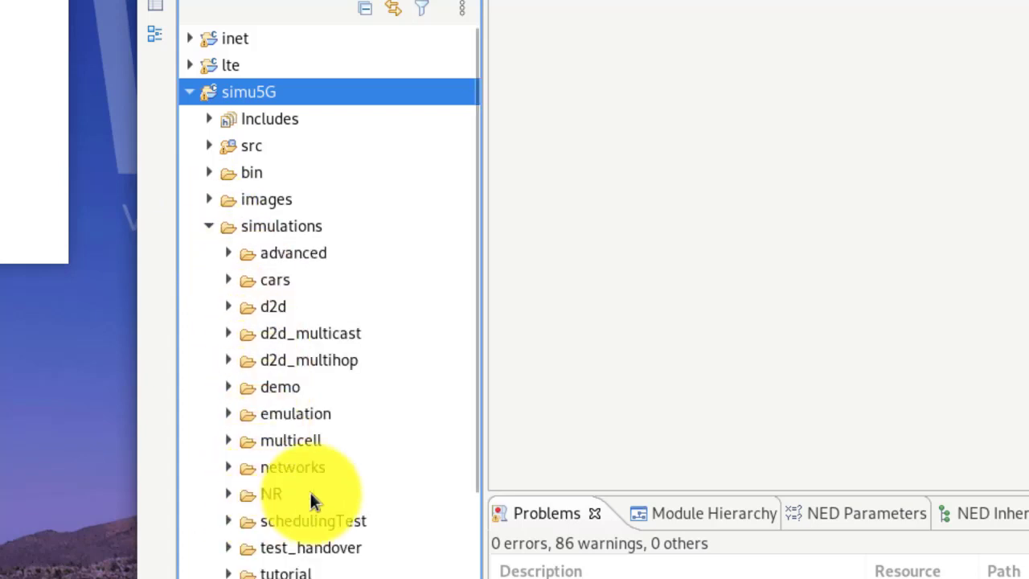
{"action": "left_click", "coordinate": [227, 494]}
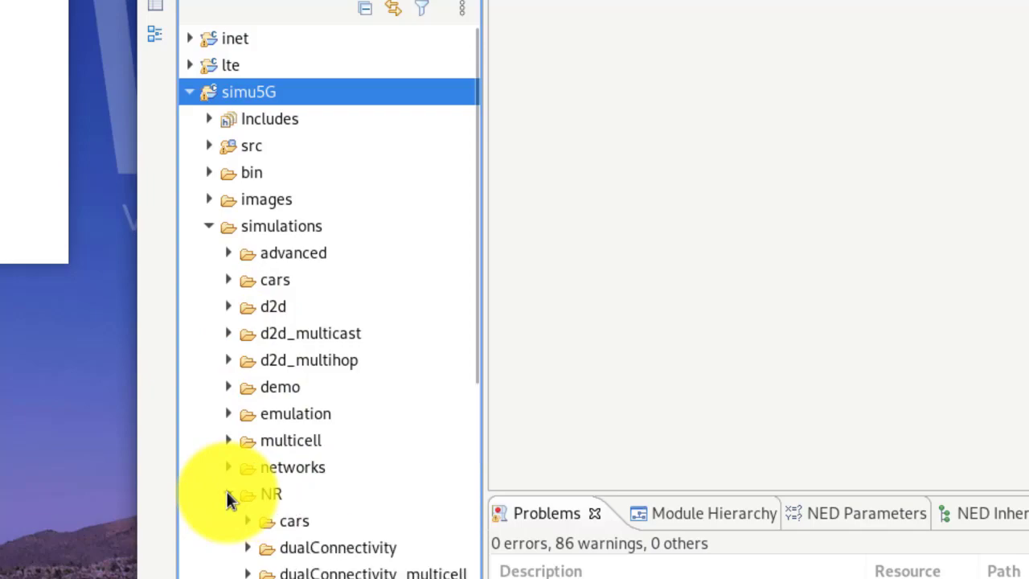
{"action": "scroll", "coordinate": [341, 446], "scroll_direction": "down", "scroll_amount": 2}
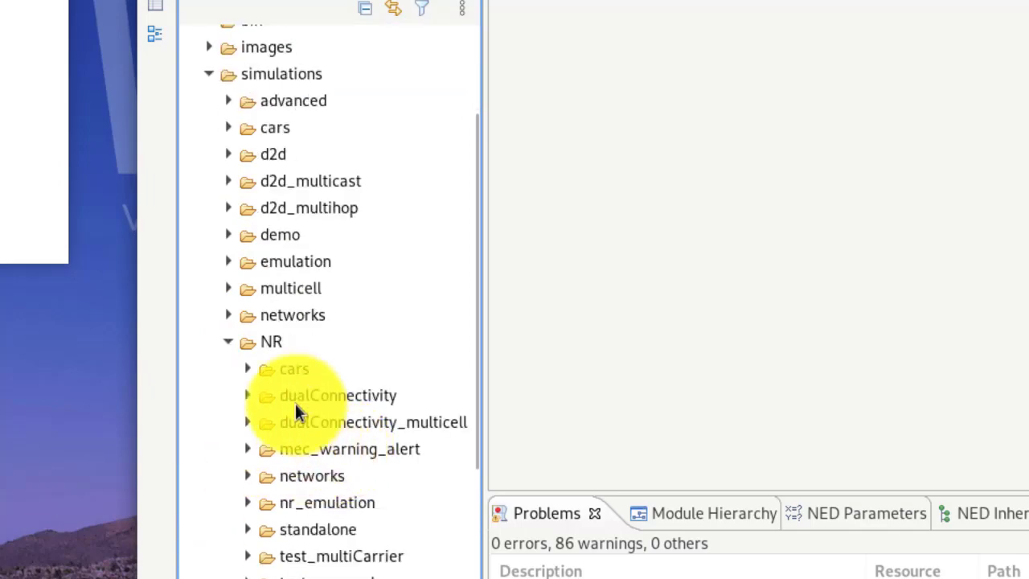
{"action": "left_click", "coordinate": [247, 368]}
{"action": "scroll", "coordinate": [334, 434], "scroll_direction": "down", "scroll_amount": 2}
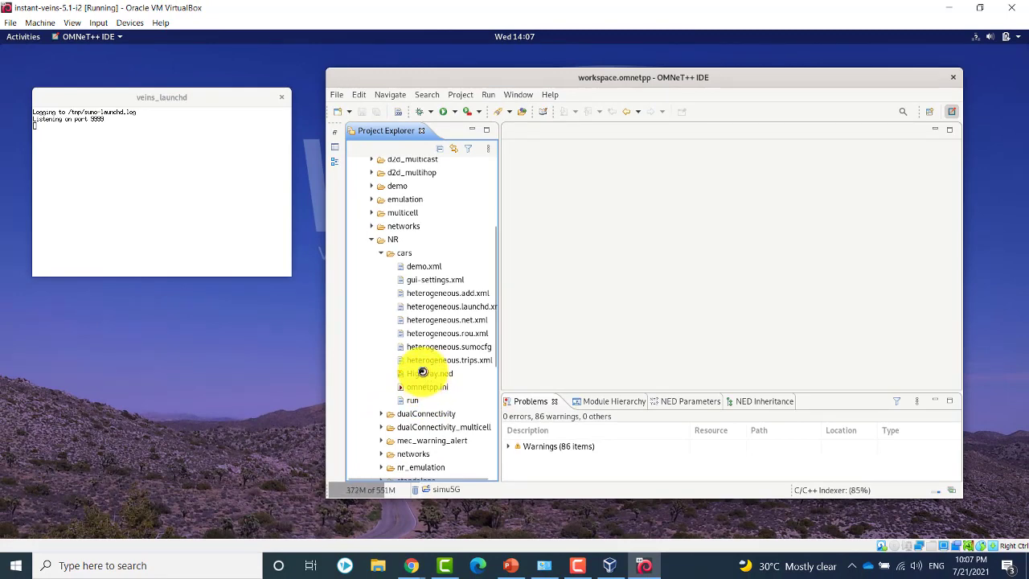
{"action": "double_click", "coordinate": [423, 373]}
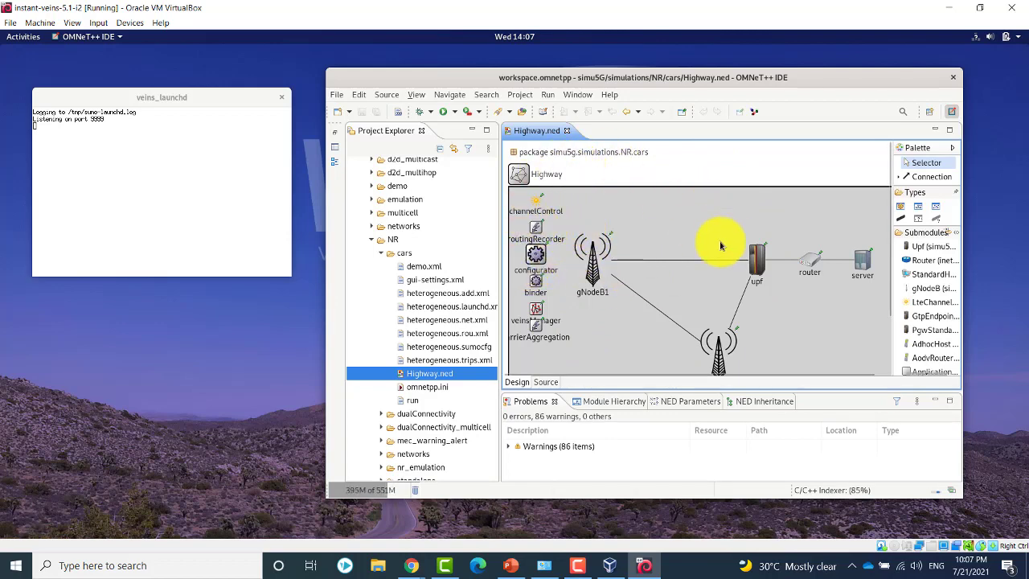
Open omnetpp.ini from the simulations/NR/cars folder and show its source text
{"action": "left_click", "coordinate": [426, 390]}
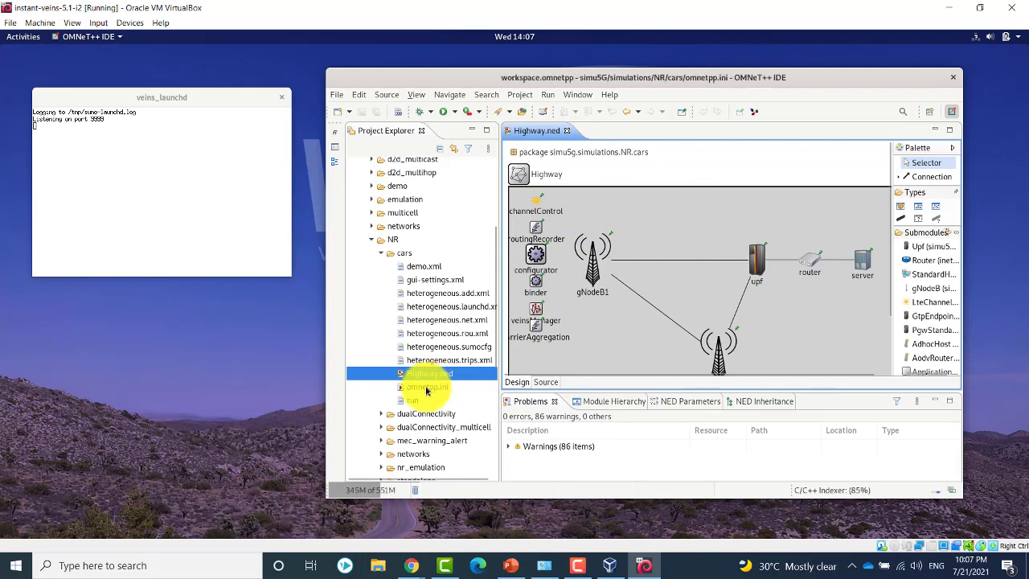
{"action": "double_click", "coordinate": [427, 389]}
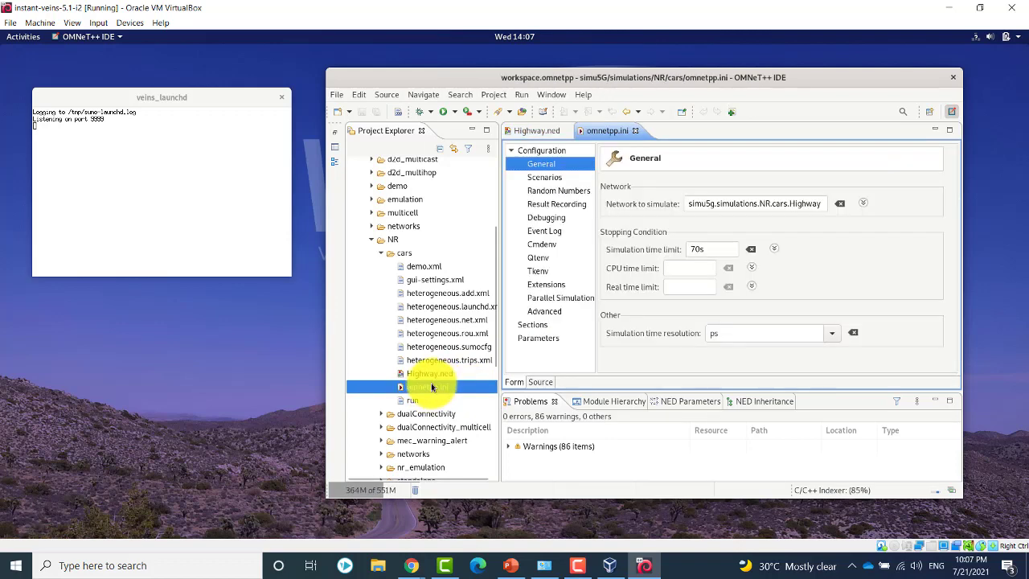
{"action": "left_click", "coordinate": [542, 383]}
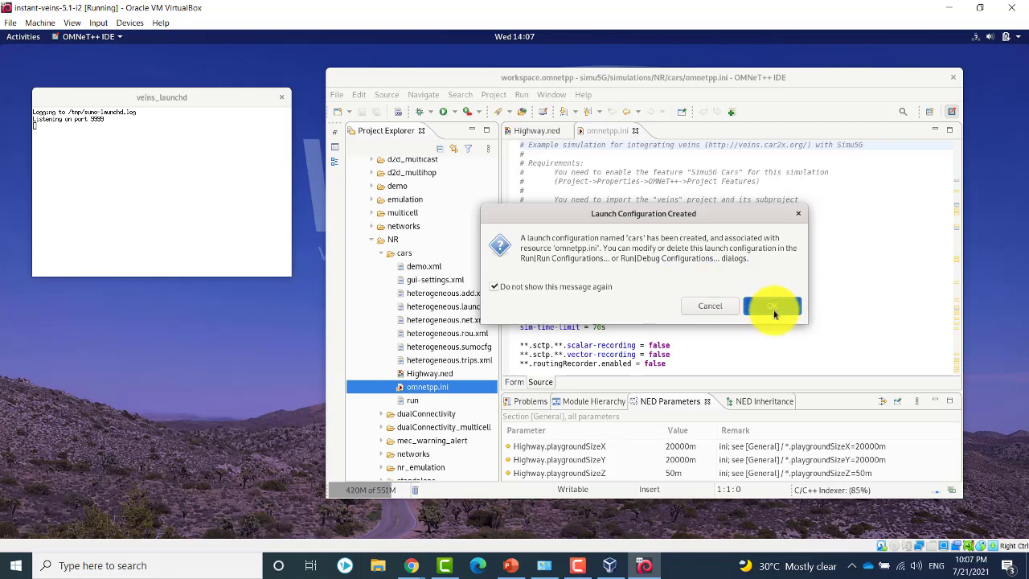
Launch the cars simulation from omnetpp.ini, switching to the release build configuration and remembering that decision
{"action": "left_click", "coordinate": [773, 307]}
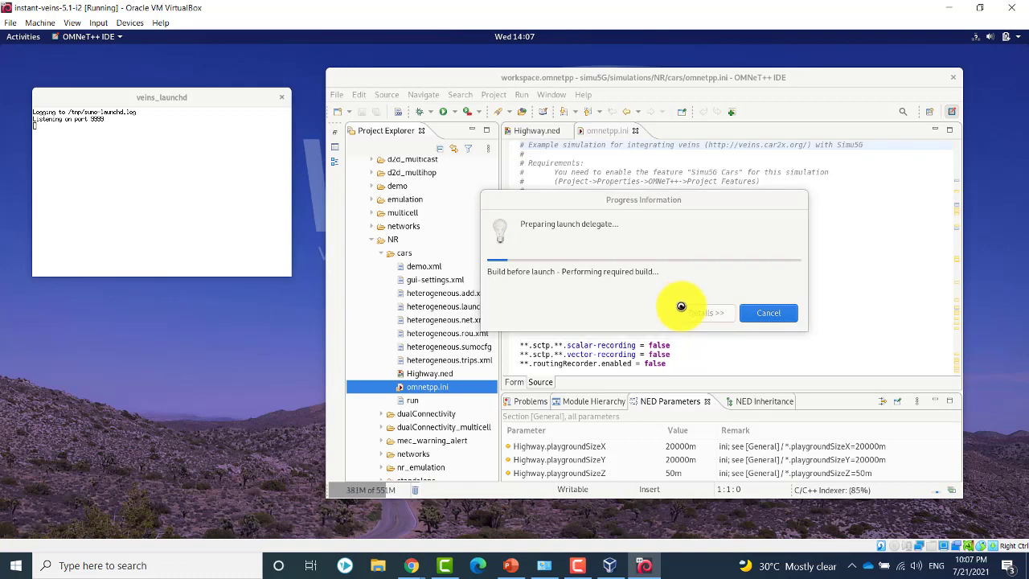
{"action": "left_click", "coordinate": [604, 264]}
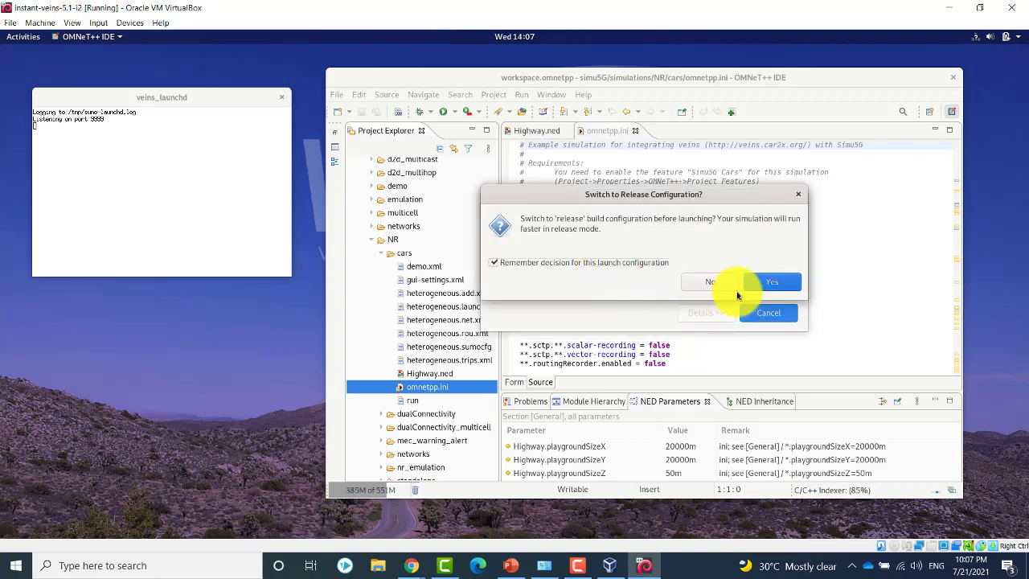
{"action": "left_click", "coordinate": [770, 283]}
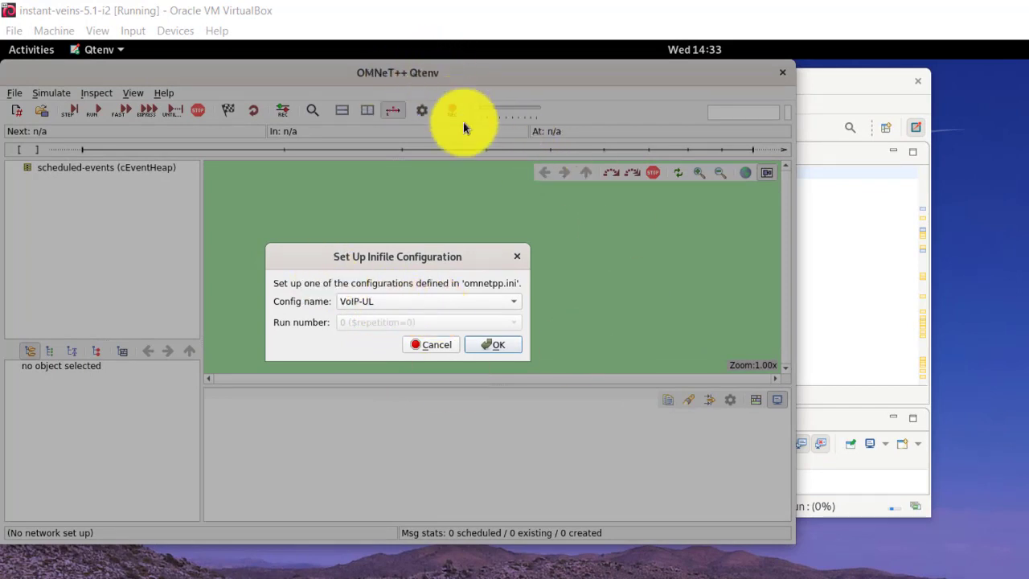
Set up the simulation with the VoIP-UL configuration
{"action": "left_click", "coordinate": [381, 304]}
{"action": "left_click", "coordinate": [379, 302]}
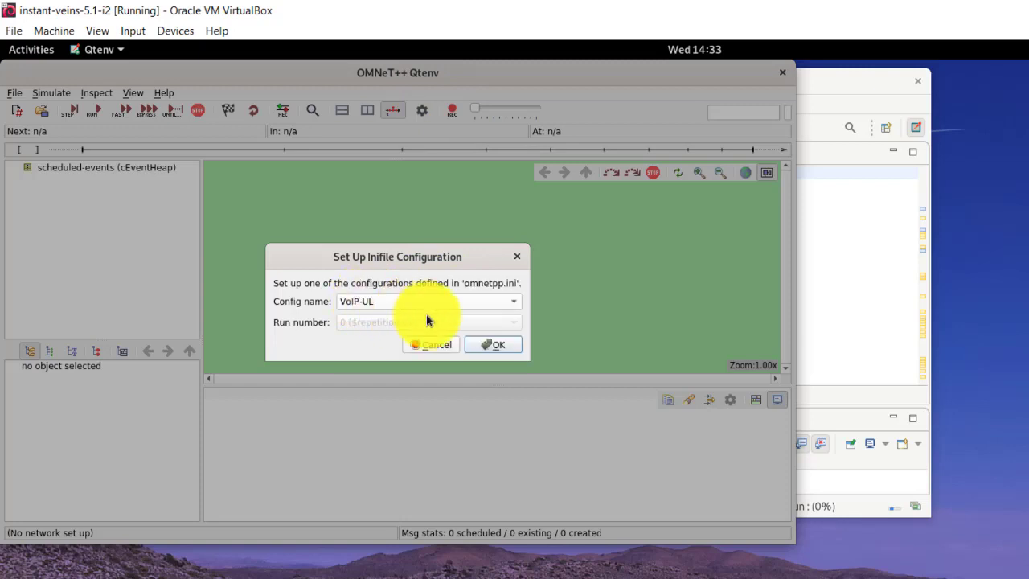
{"action": "left_click", "coordinate": [492, 344]}
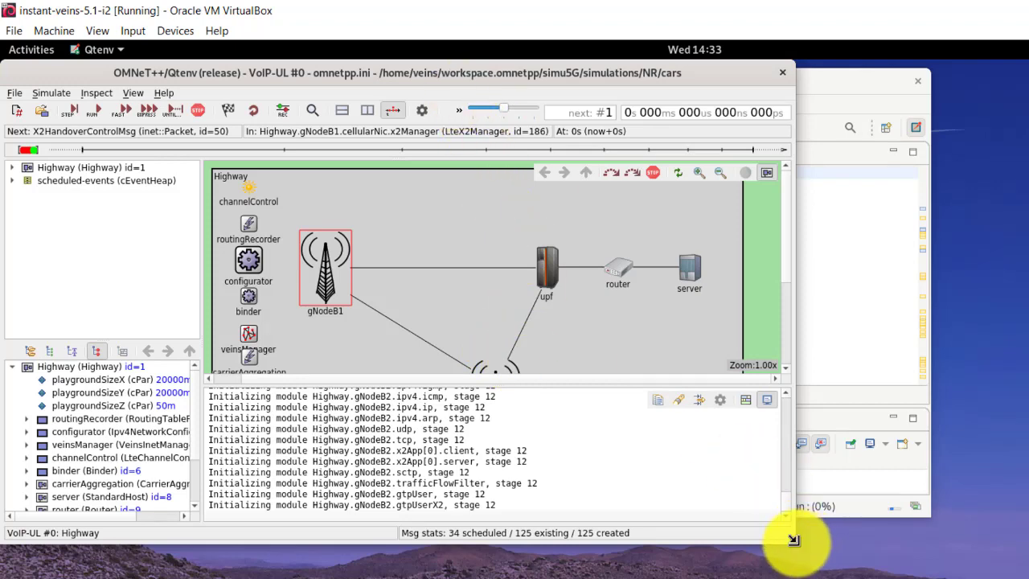
Enlarge and reposition the Qtenv window, and bring the veins_launchd window to the front
{"action": "left_click_drag", "start_coordinate": [794, 540], "coordinate": [1028, 578]}
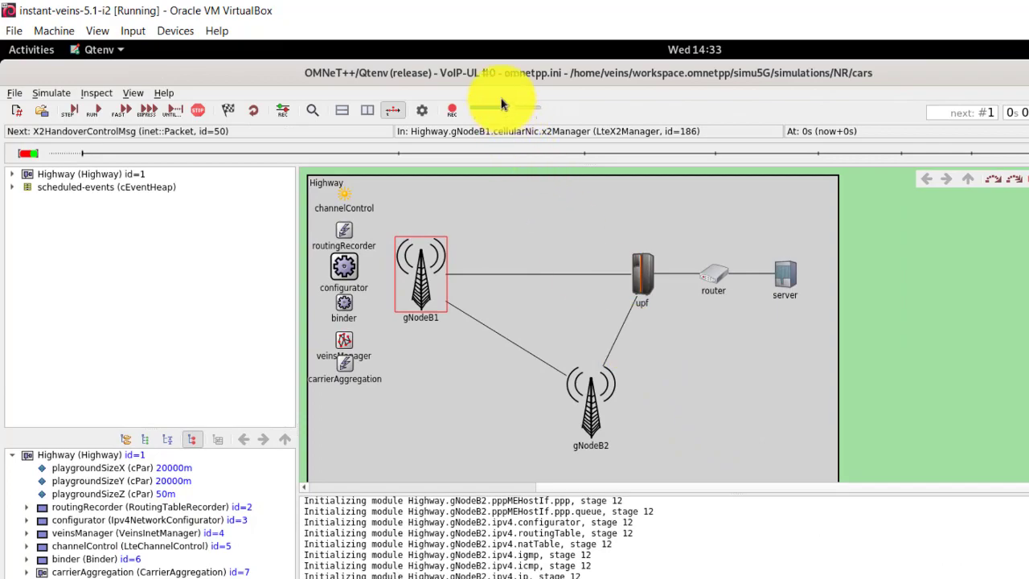
{"action": "left_click_drag", "start_coordinate": [420, 77], "coordinate": [579, 102]}
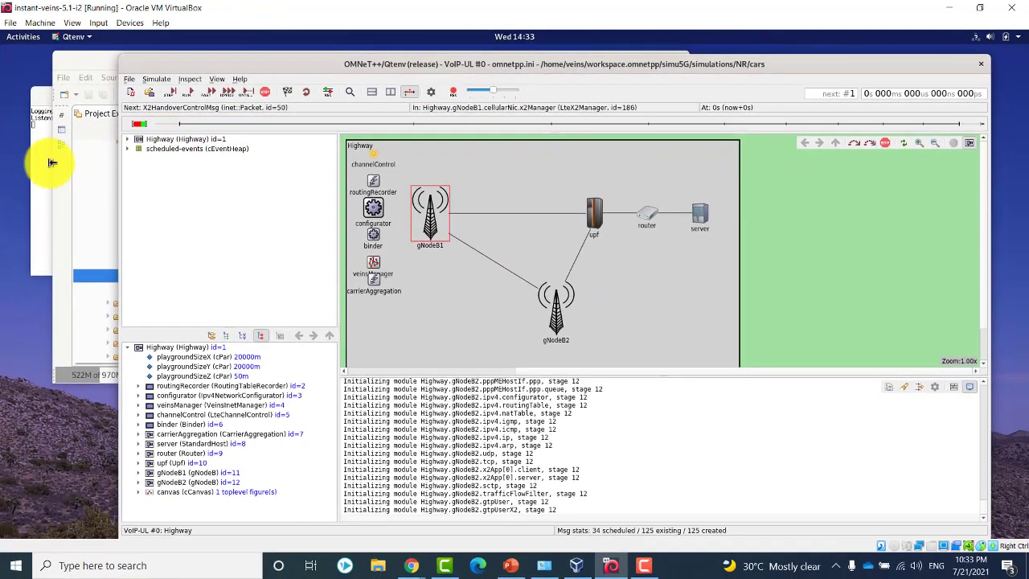
{"action": "left_click", "coordinate": [42, 167]}
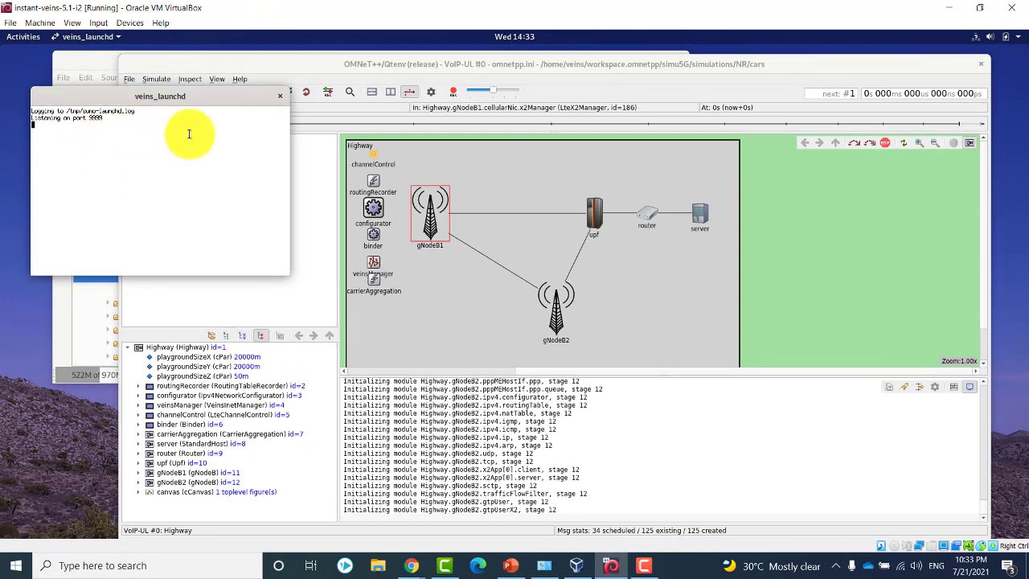
Bring the Qtenv window to the front and run the VoIP-UL simulation in normal animated mode, viewing the whole Highway network
{"action": "left_click", "coordinate": [319, 73]}
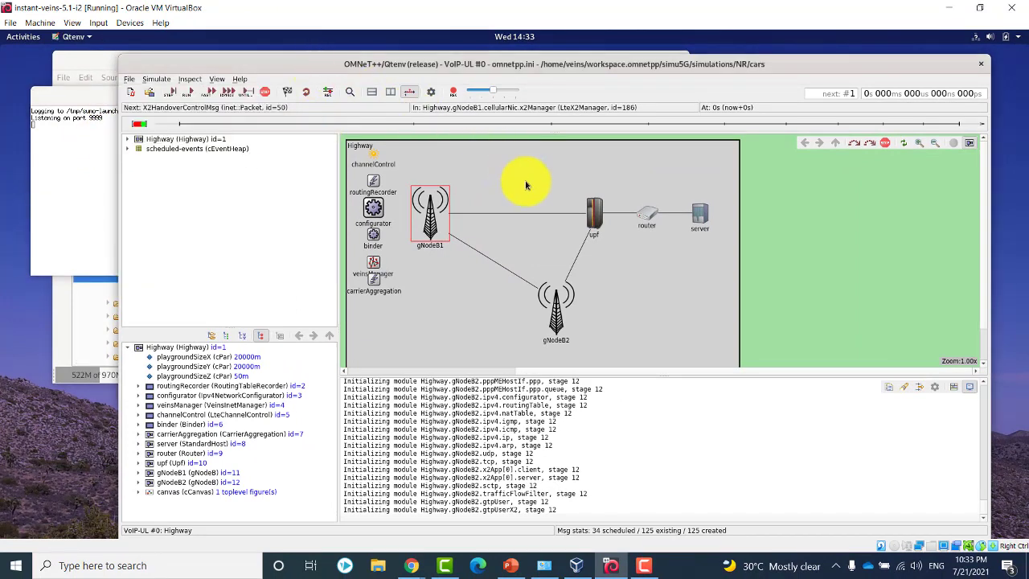
{"action": "left_click", "coordinate": [190, 93]}
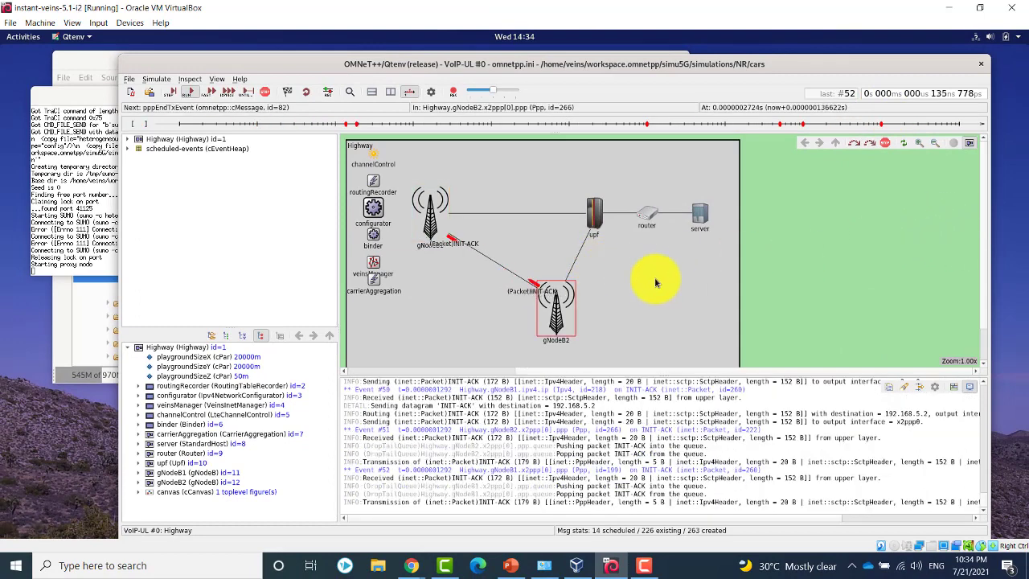
{"action": "scroll", "coordinate": [600, 293], "scroll_direction": "down", "scroll_amount": 2}
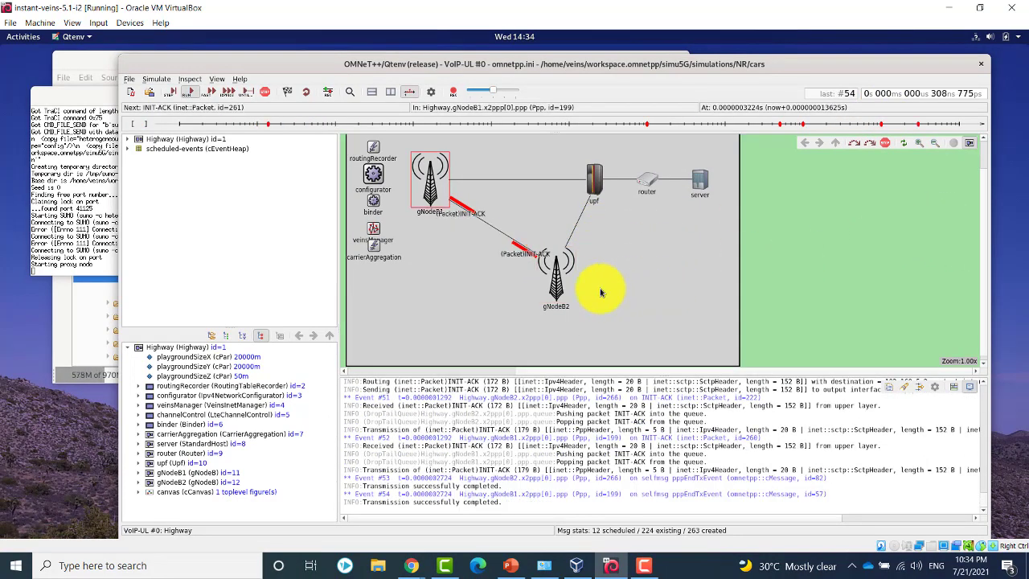
{"action": "scroll", "coordinate": [563, 258], "scroll_direction": "up", "scroll_amount": 2}
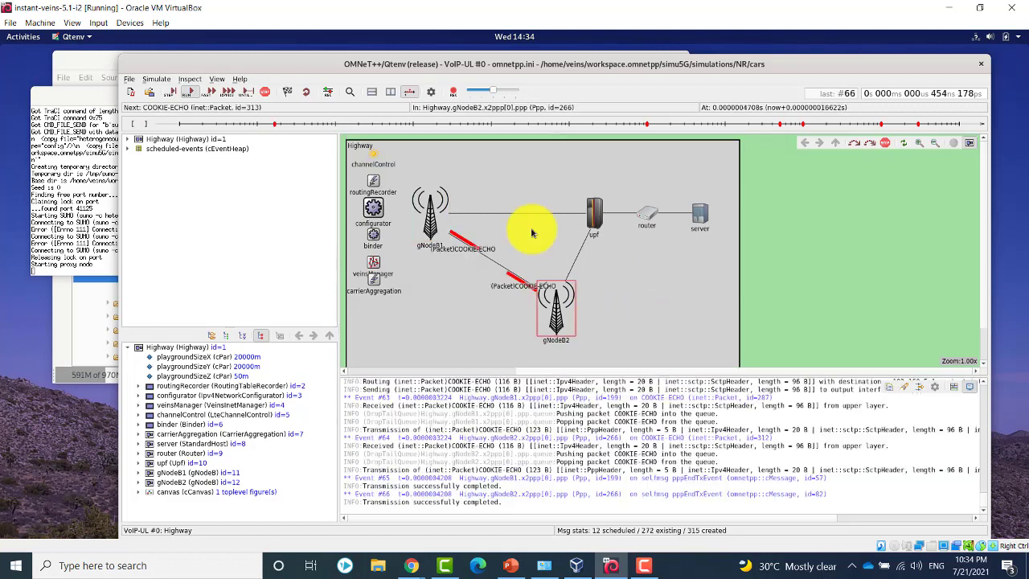
Advance the simulation in Fast and Express modes, stopping the Express run to resume normal animated execution
{"action": "left_click", "coordinate": [209, 92]}
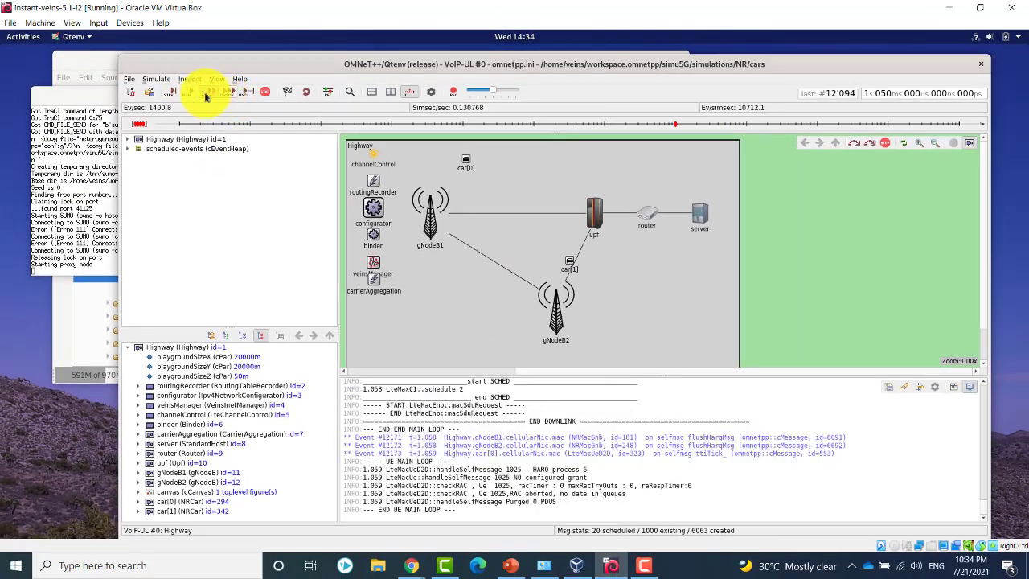
{"action": "left_click", "coordinate": [227, 94]}
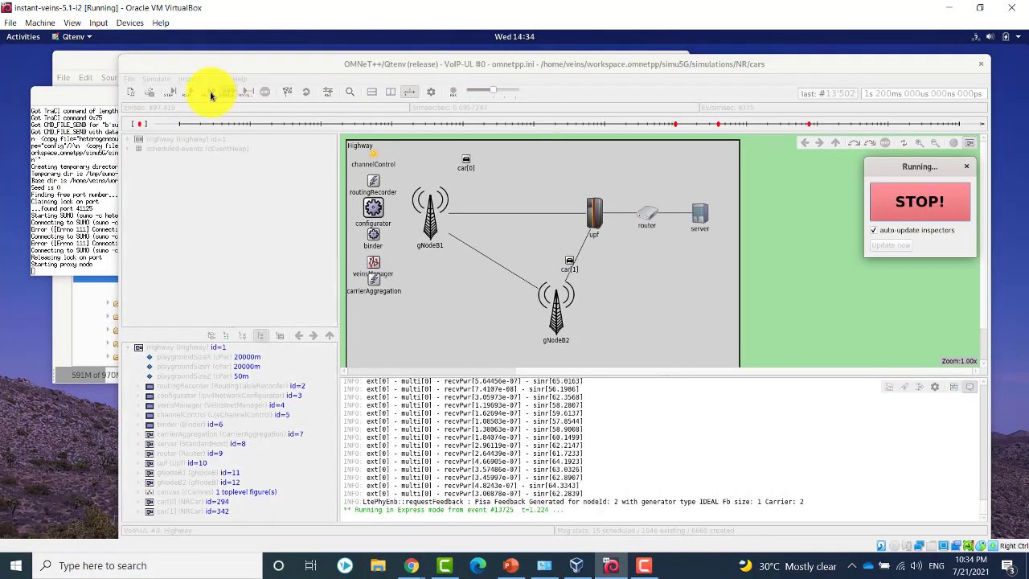
{"action": "left_click", "coordinate": [917, 201]}
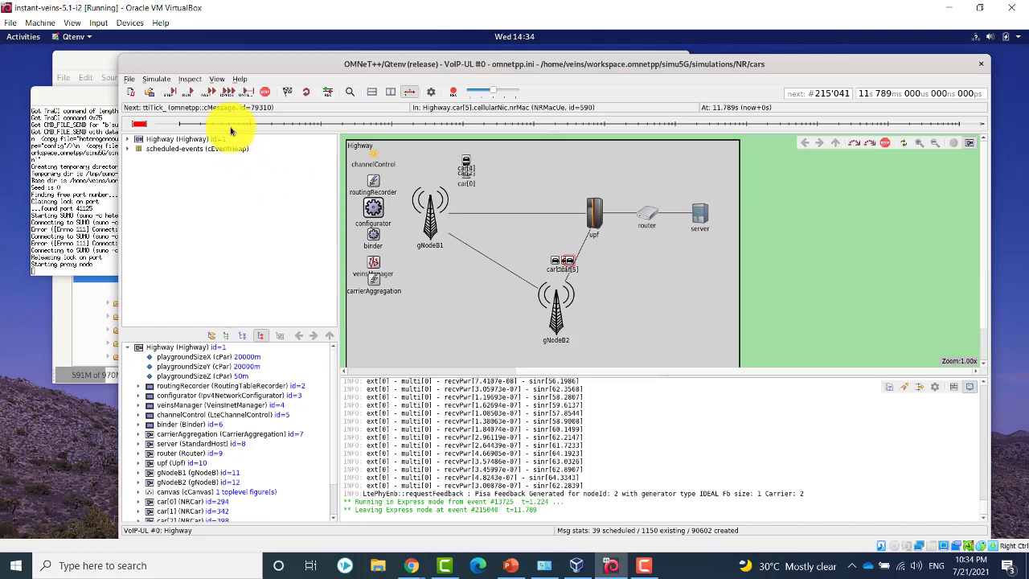
{"action": "left_click", "coordinate": [192, 92]}
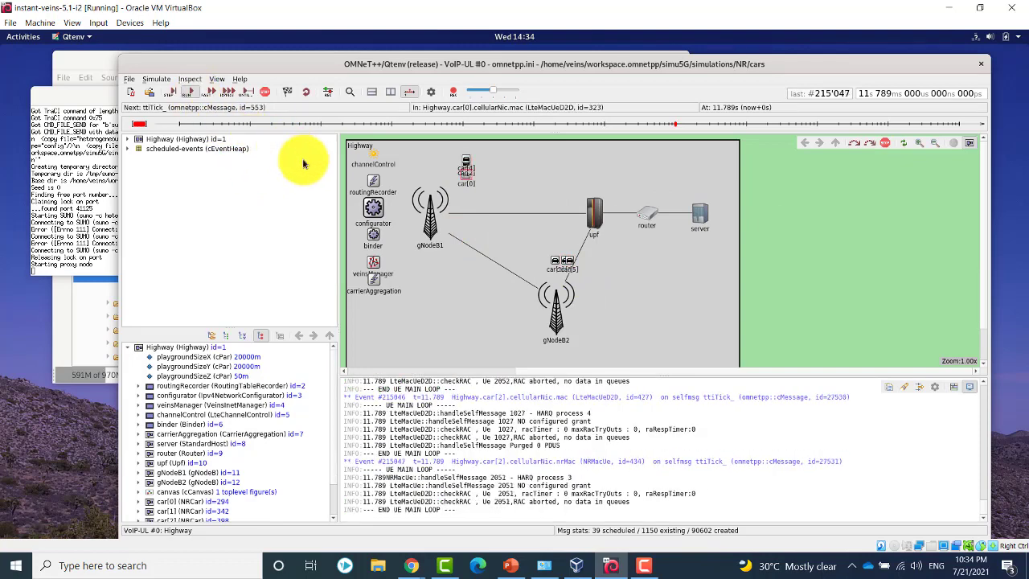